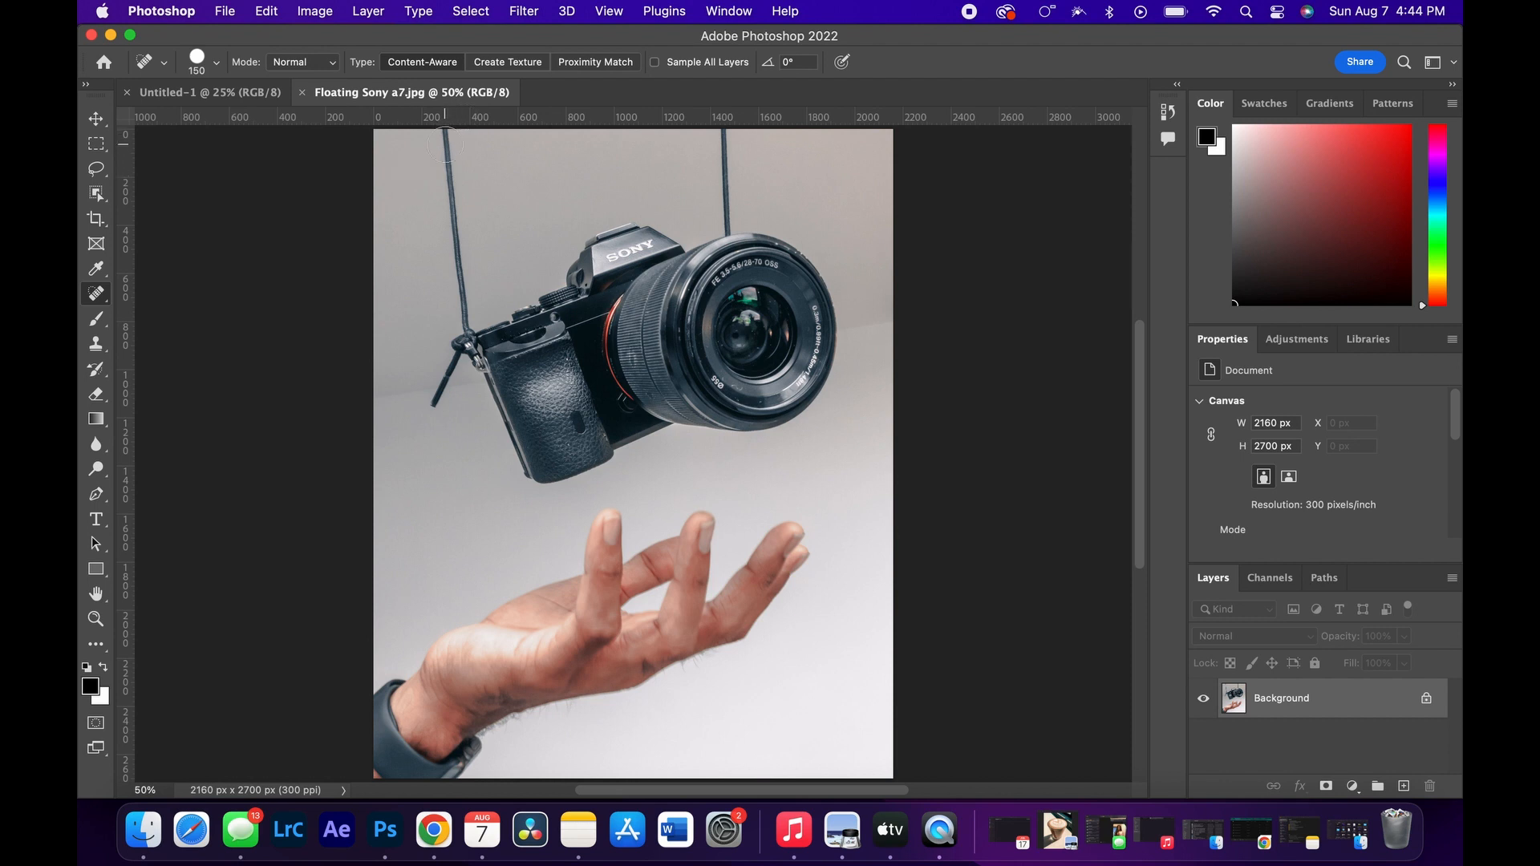
Step: Paint out both straps above the camera with the content-aware Spot Healing Brush, reducing the brush to 90 pixels near the lens
{"action": "left_click_drag", "start_coordinate": [446, 145], "coordinate": [452, 208]}
{"action": "left_click_drag", "start_coordinate": [452, 170], "coordinate": [463, 303]}
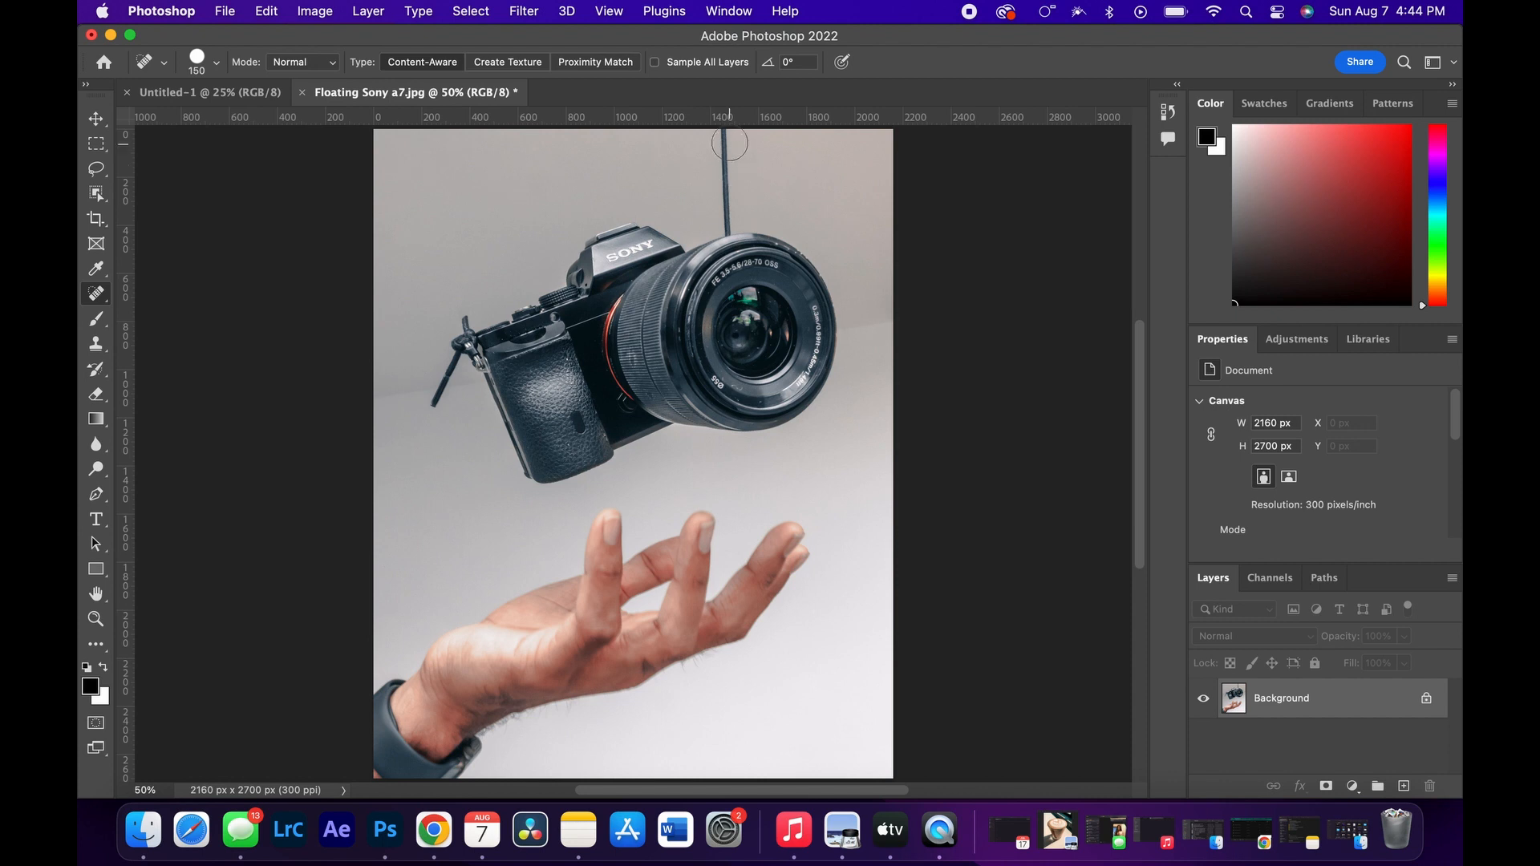
{"action": "mouse_move", "coordinate": [728, 157]}
{"action": "left_mouse_down"}
{"action": "mouse_move", "coordinate": [723, 138]}
{"action": "mouse_move", "coordinate": [726, 194]}
{"action": "left_mouse_up"}
{"action": "left_click", "coordinate": [727, 149]}
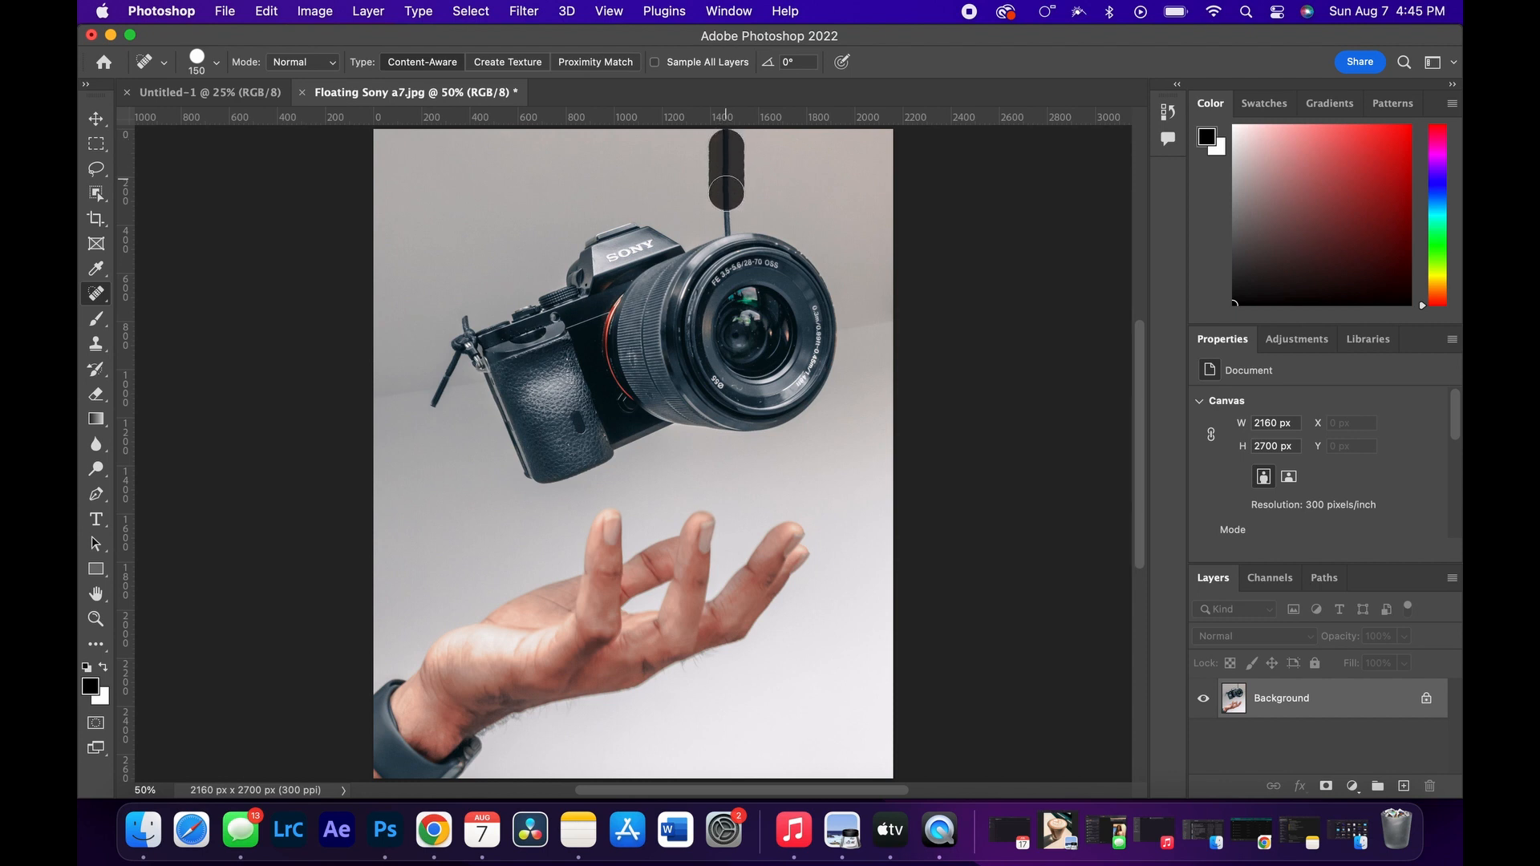
{"action": "left_click", "coordinate": [726, 140]}
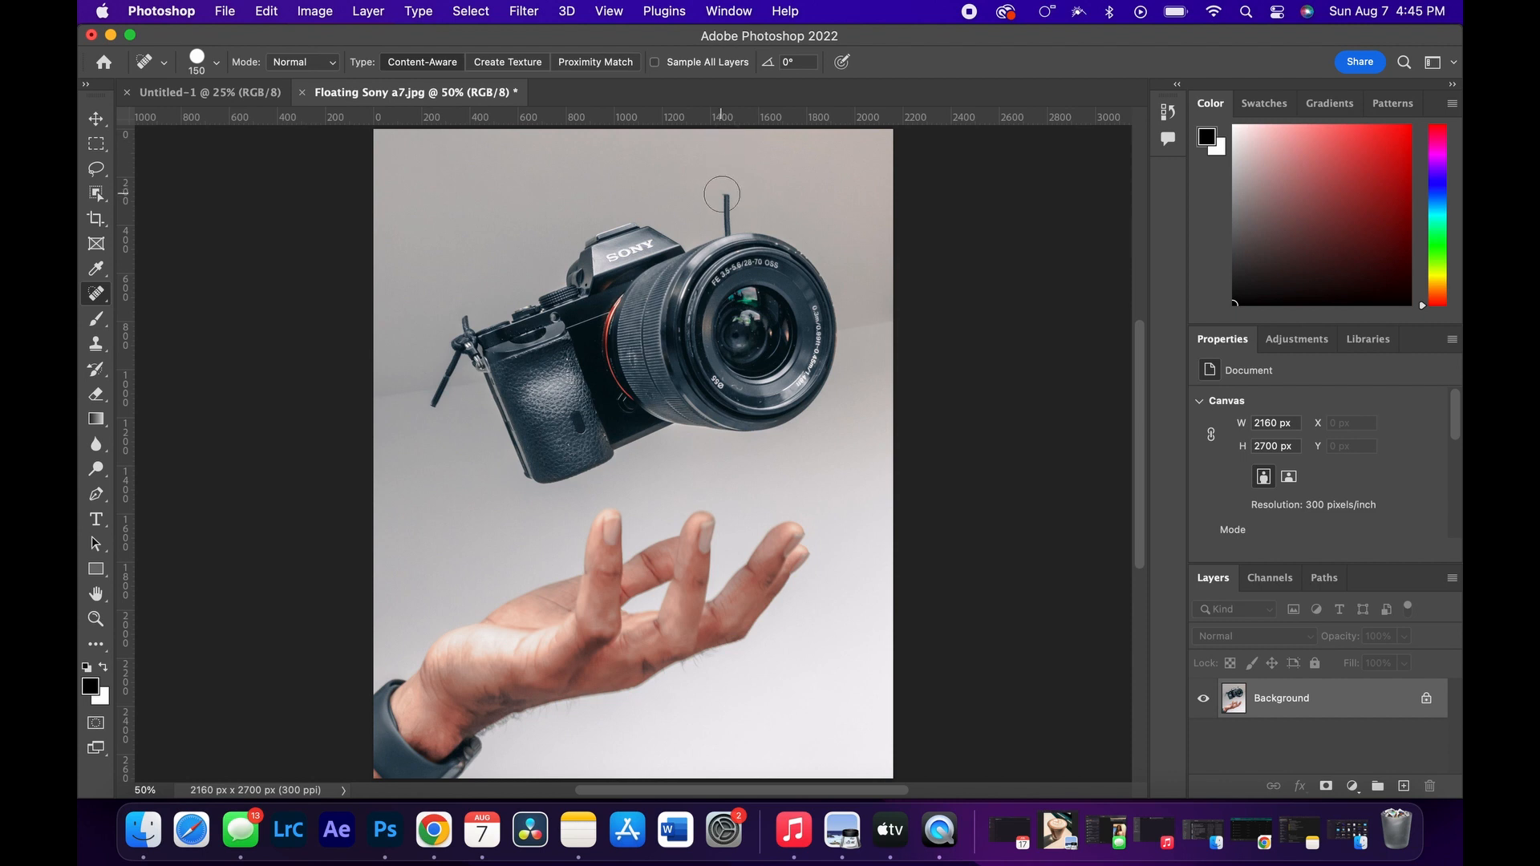
{"action": "key", "text": "bracketleft"}
{"action": "key", "text": "bracketleft"}
{"action": "left_click_drag", "start_coordinate": [724, 195], "coordinate": [728, 219]}
{"action": "left_click", "coordinate": [727, 222]}
{"action": "left_click_drag", "start_coordinate": [470, 316], "coordinate": [457, 318]}
{"action": "left_click", "coordinate": [734, 228]}
Step: Remove the leftover strap stub above the lens with a 35-pixel Spot Healing Brush
{"action": "key", "text": "super+equal"}
{"action": "key", "text": "super+equal"}
{"action": "key", "text": "super+equal"}
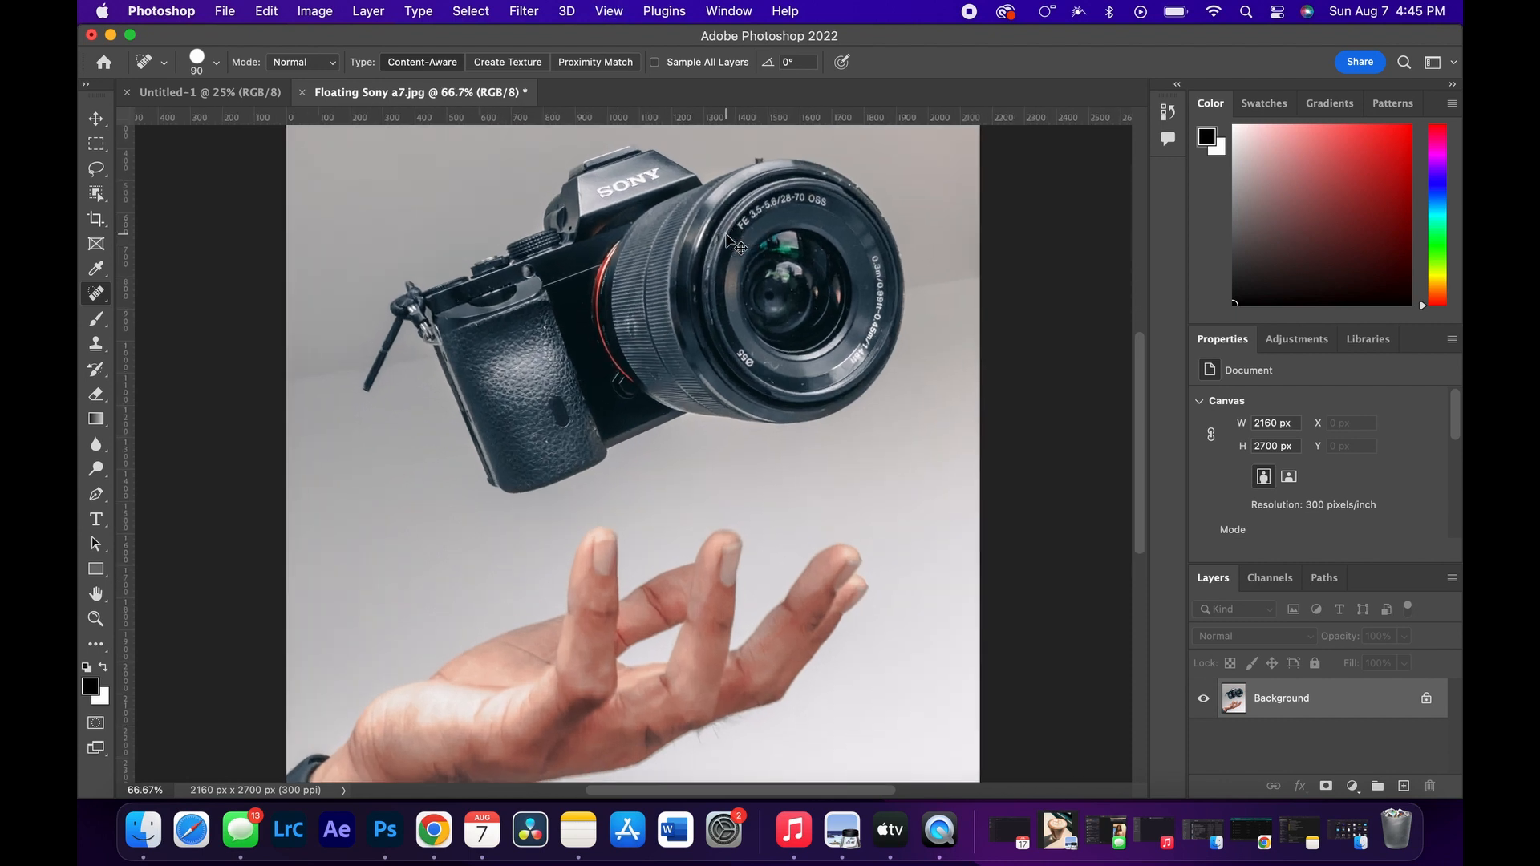
{"action": "scroll", "coordinate": [726, 235], "scroll_direction": "up", "scroll_amount": 10}
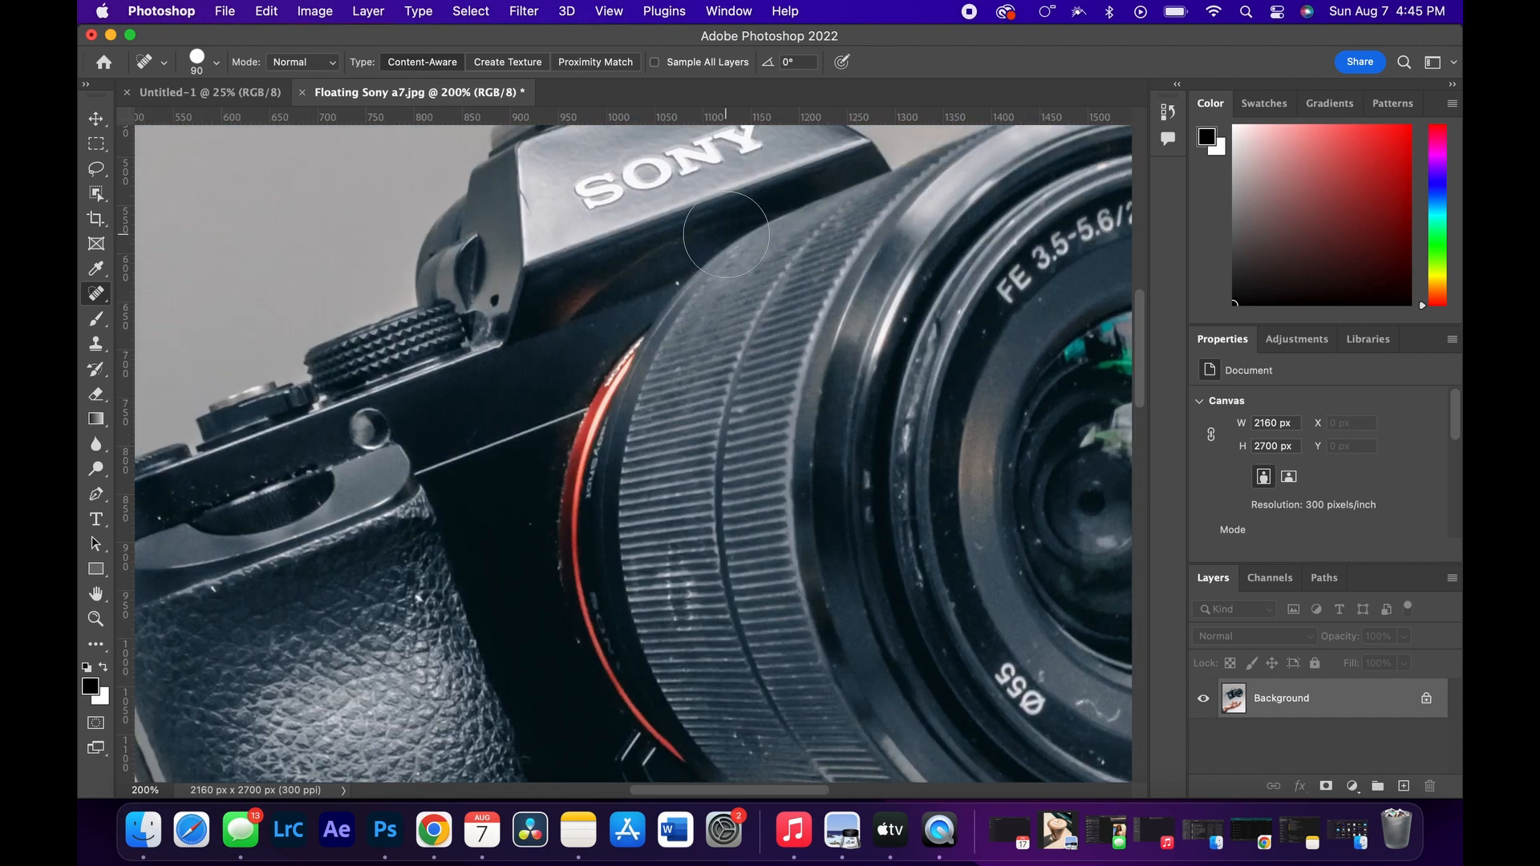
{"action": "scroll", "coordinate": [726, 234], "scroll_direction": "right", "scroll_amount": 5}
{"action": "key", "text": "super+equal"}
{"action": "key", "text": "super+equal"}
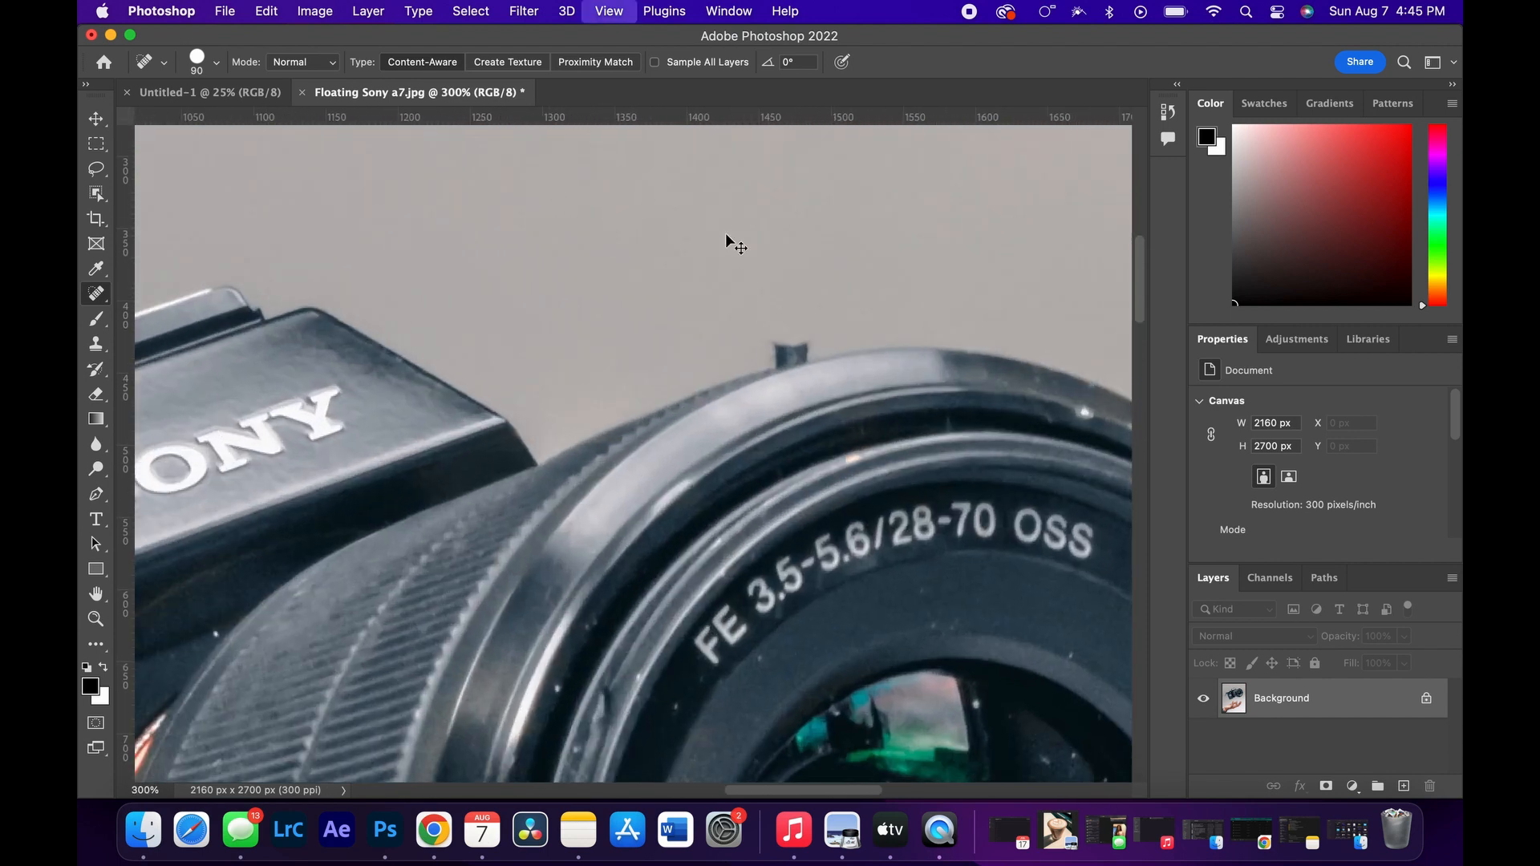
{"action": "key", "text": "super+equal"}
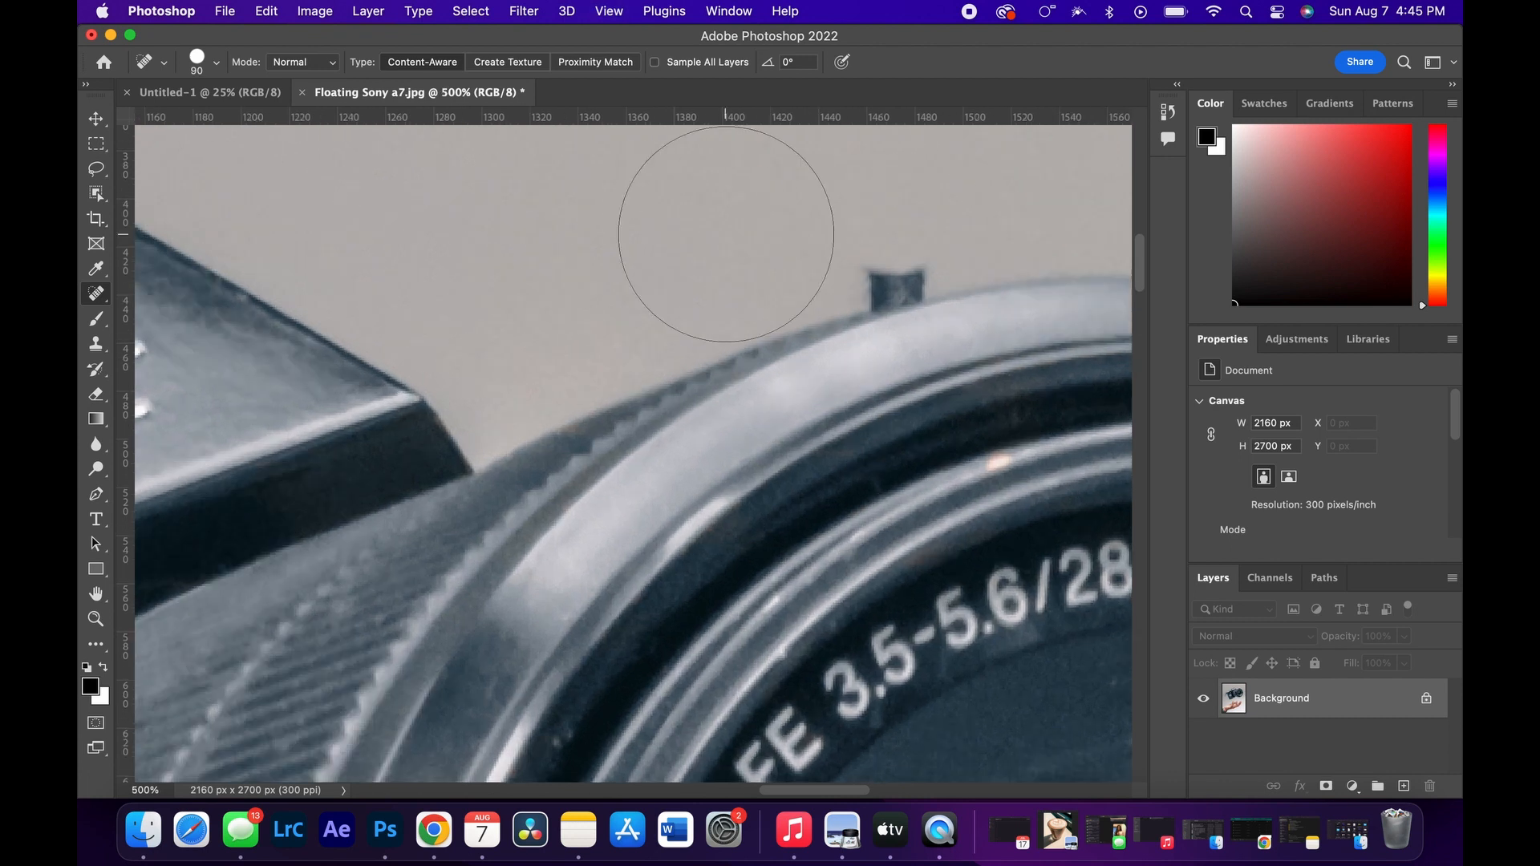
{"action": "key", "text": "bracketleft"}
{"action": "key", "text": "bracketleft"}
{"action": "key", "text": "bracketleft"}
{"action": "key", "text": "bracketleft"}
{"action": "key", "text": "bracketleft"}
{"action": "key", "text": "bracketleft"}
{"action": "left_click_drag", "start_coordinate": [914, 251], "coordinate": [876, 268]}
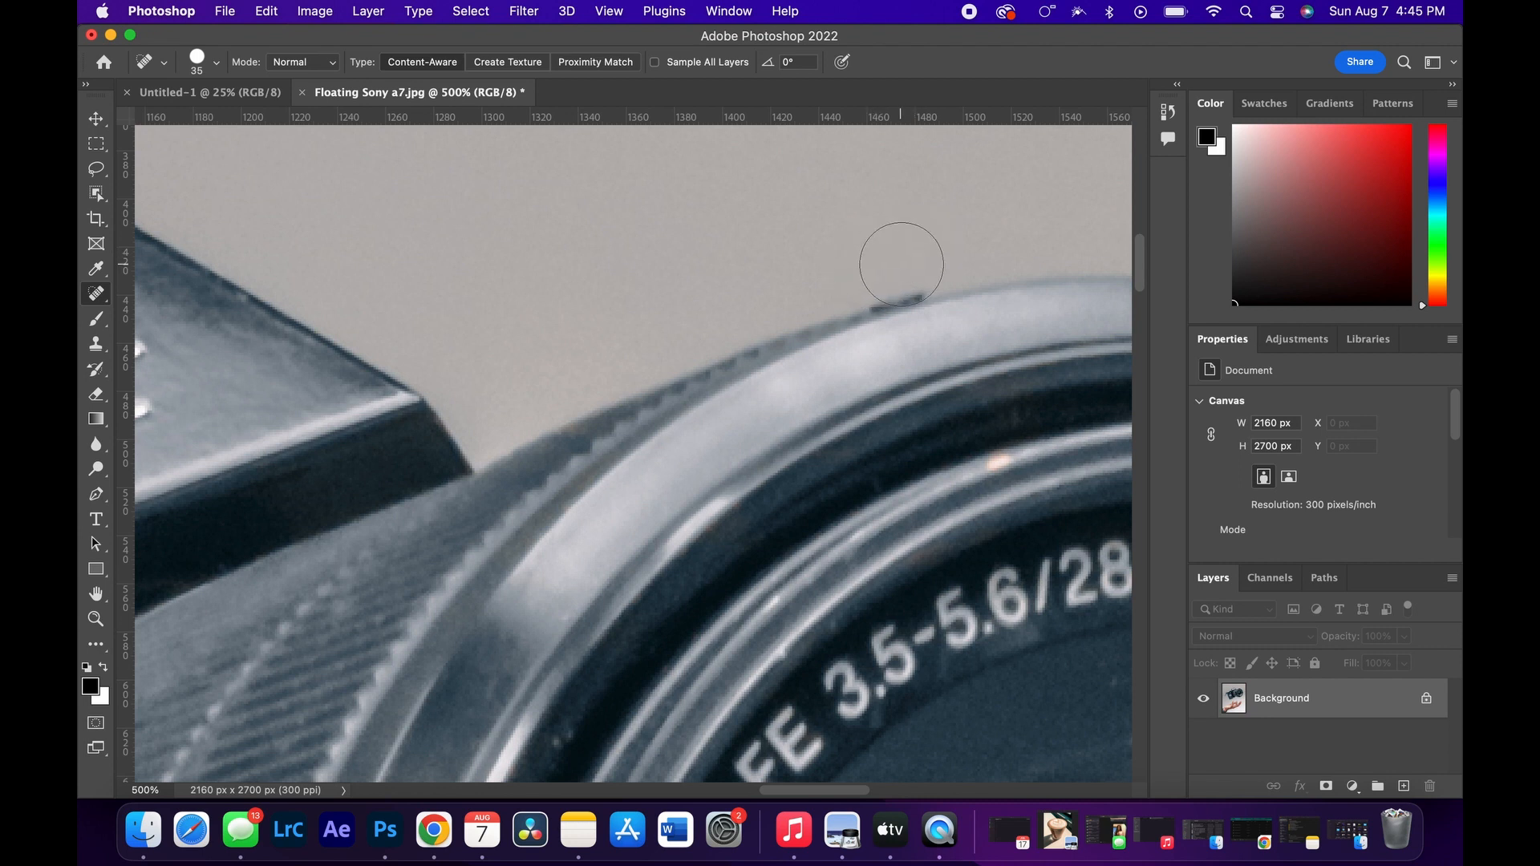
Step: Clean the remaining dark strap trace off the lens's upper rim with a 10-pixel Spot Healing Brush
{"action": "key", "text": "bracketleft"}
{"action": "key", "text": "bracketleft"}
{"action": "key", "text": "bracketleft"}
{"action": "key", "text": "bracketleft"}
{"action": "key", "text": "bracketleft"}
{"action": "left_click_drag", "start_coordinate": [924, 287], "coordinate": [872, 300]}
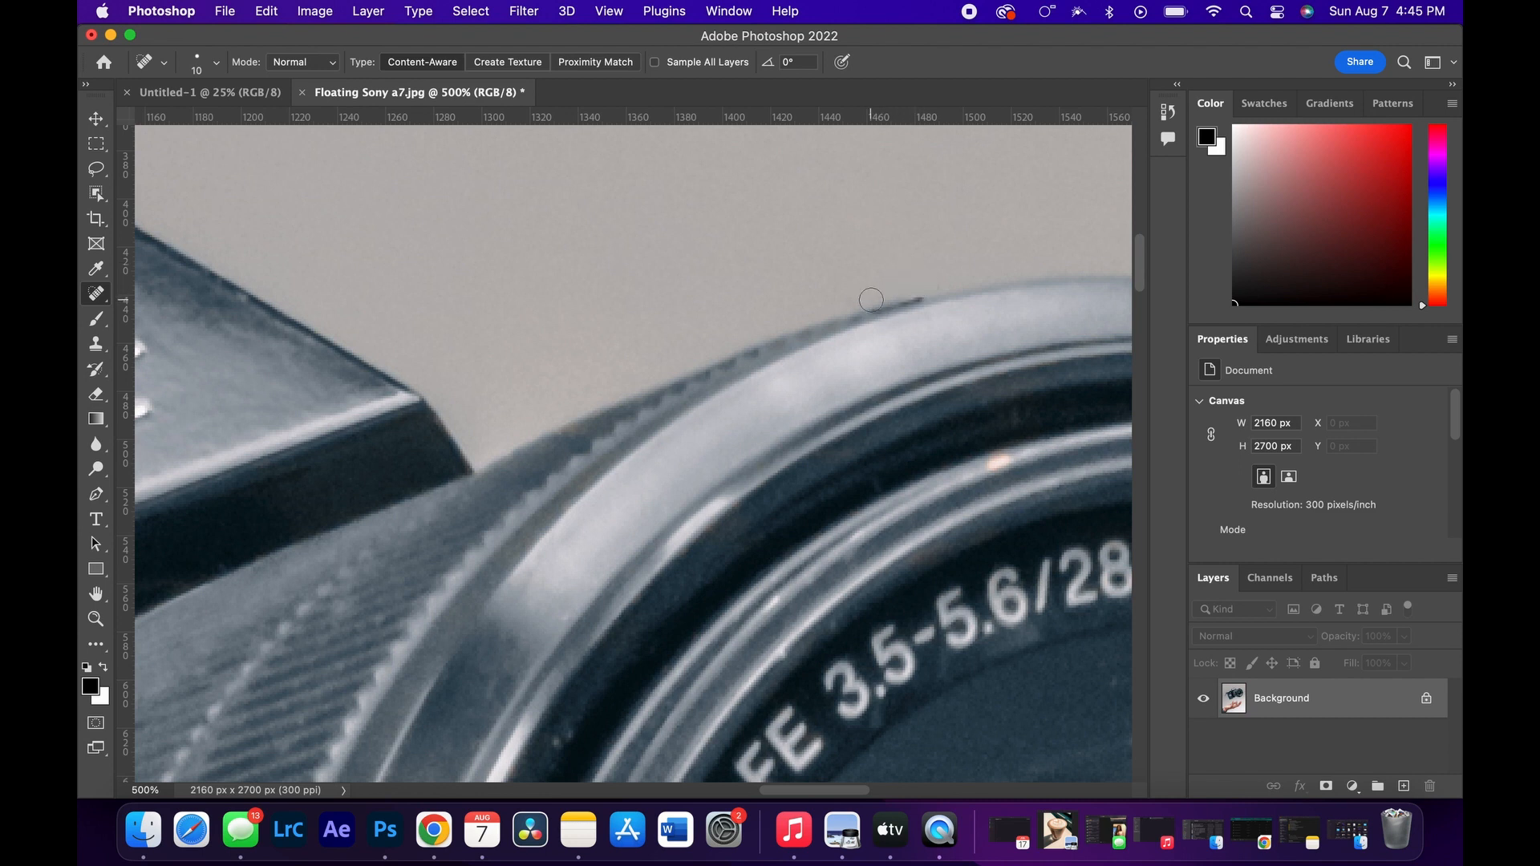
{"action": "left_click", "coordinate": [920, 289]}
Step: Remove the loose cord hanging below the strap knot and retouch its smudges using a 45-pixel Spot Healing Brush
{"action": "key", "text": "super+minus"}
{"action": "key", "text": "super+minus"}
{"action": "key", "text": "super+minus"}
{"action": "key", "text": "super+minus"}
{"action": "key", "text": "super+minus"}
{"action": "key", "text": "super+minus"}
{"action": "key", "text": "super+minus"}
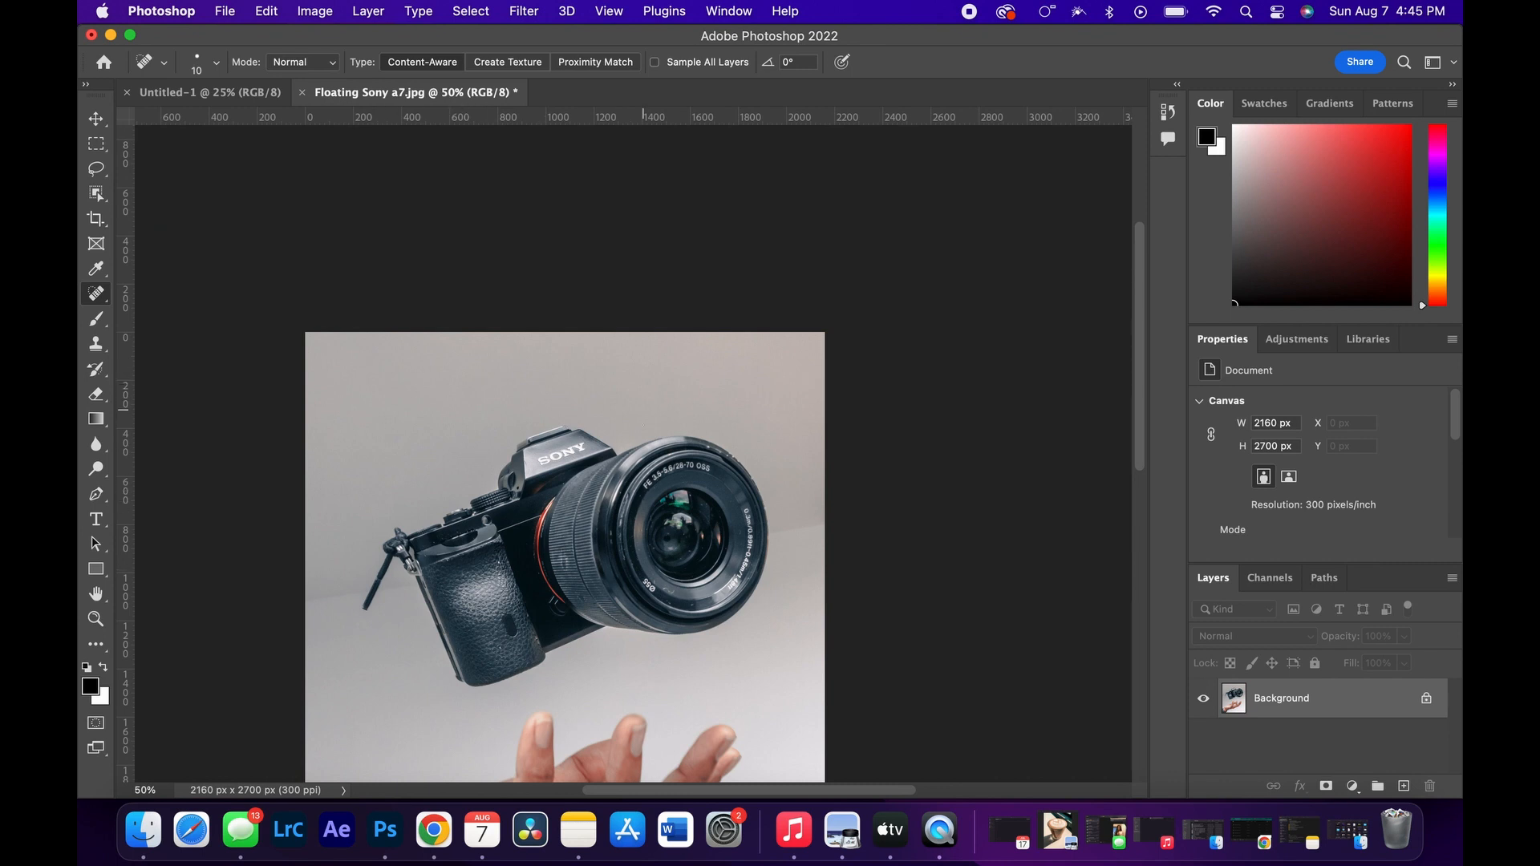
{"action": "scroll", "coordinate": [822, 456], "scroll_direction": "down", "scroll_amount": 5}
{"action": "scroll", "coordinate": [823, 457], "scroll_direction": "left", "scroll_amount": 4}
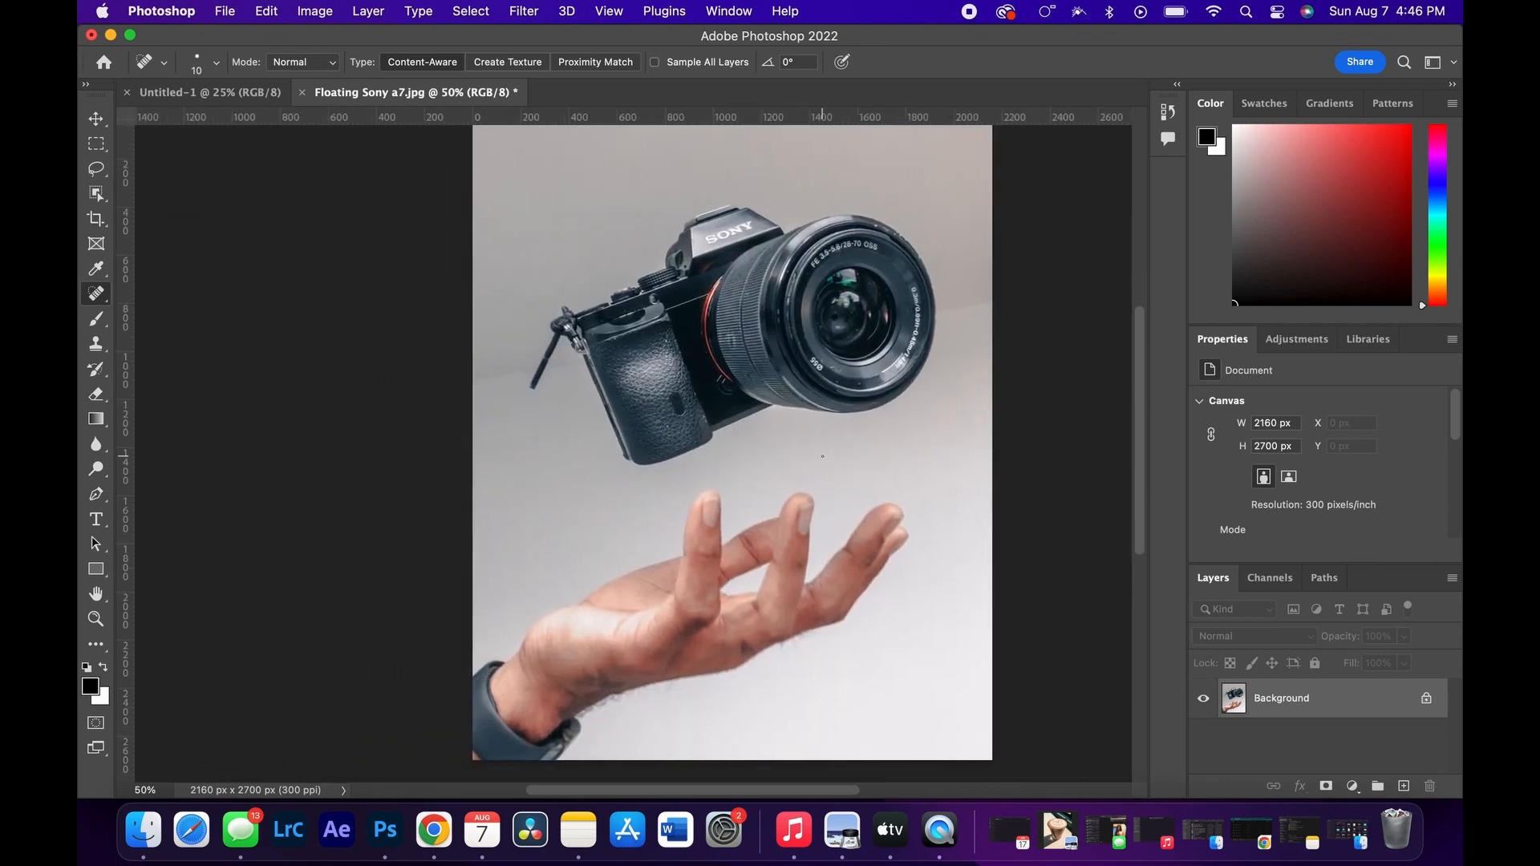
{"action": "key", "text": "super+plus"}
{"action": "key", "text": "super+plus"}
{"action": "key", "text": "super+plus"}
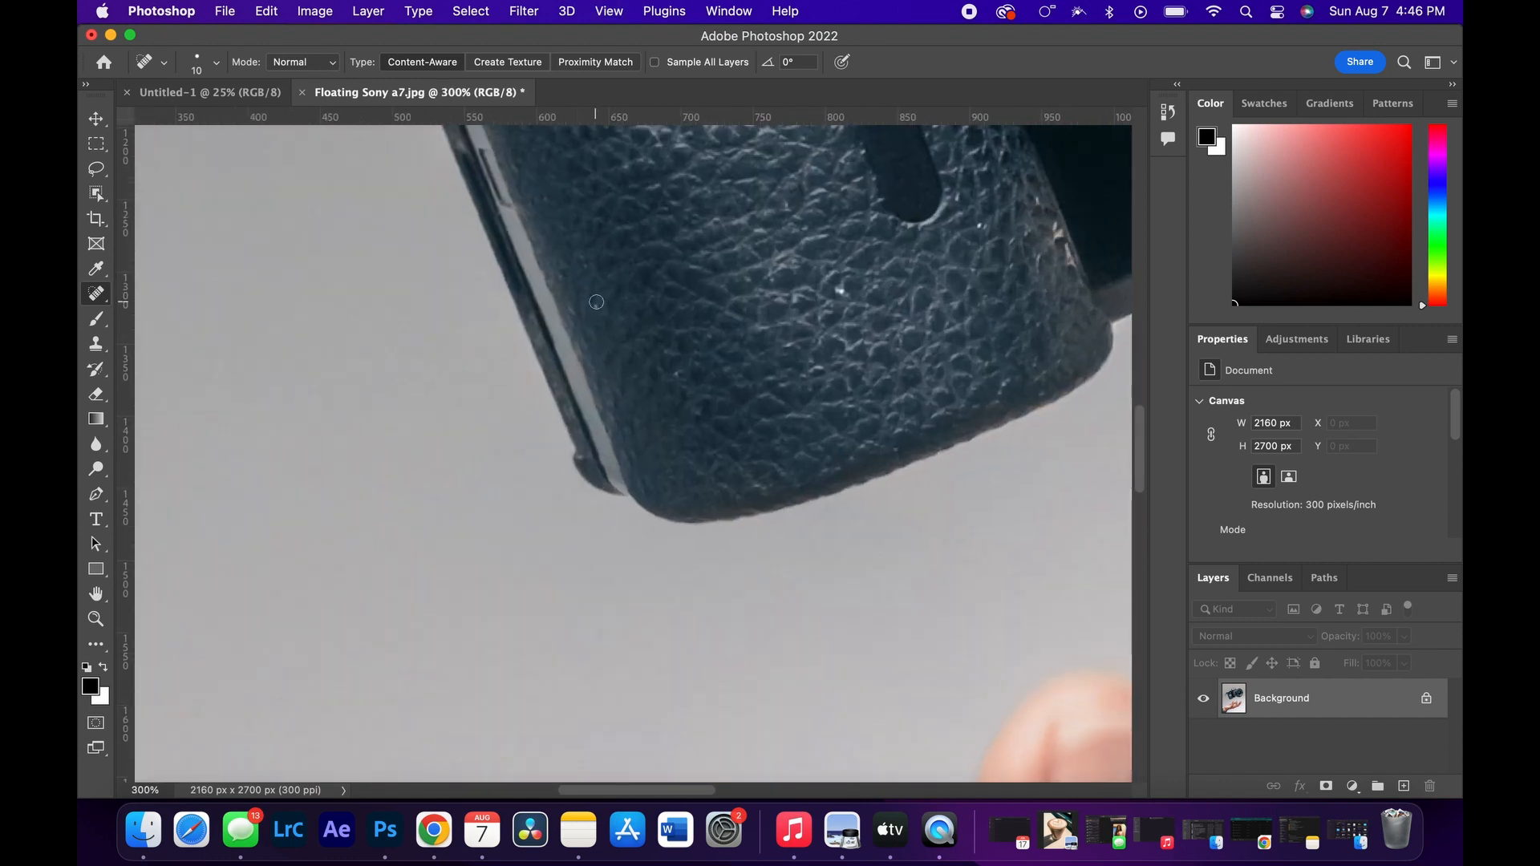
{"action": "key", "text": "super+plus"}
{"action": "scroll", "coordinate": [596, 302], "scroll_direction": "up", "scroll_amount": 10}
{"action": "scroll", "coordinate": [596, 303], "scroll_direction": "left", "scroll_amount": 6}
{"action": "scroll", "coordinate": [596, 302], "scroll_direction": "up", "scroll_amount": 5}
{"action": "scroll", "coordinate": [596, 303], "scroll_direction": "left", "scroll_amount": 2}
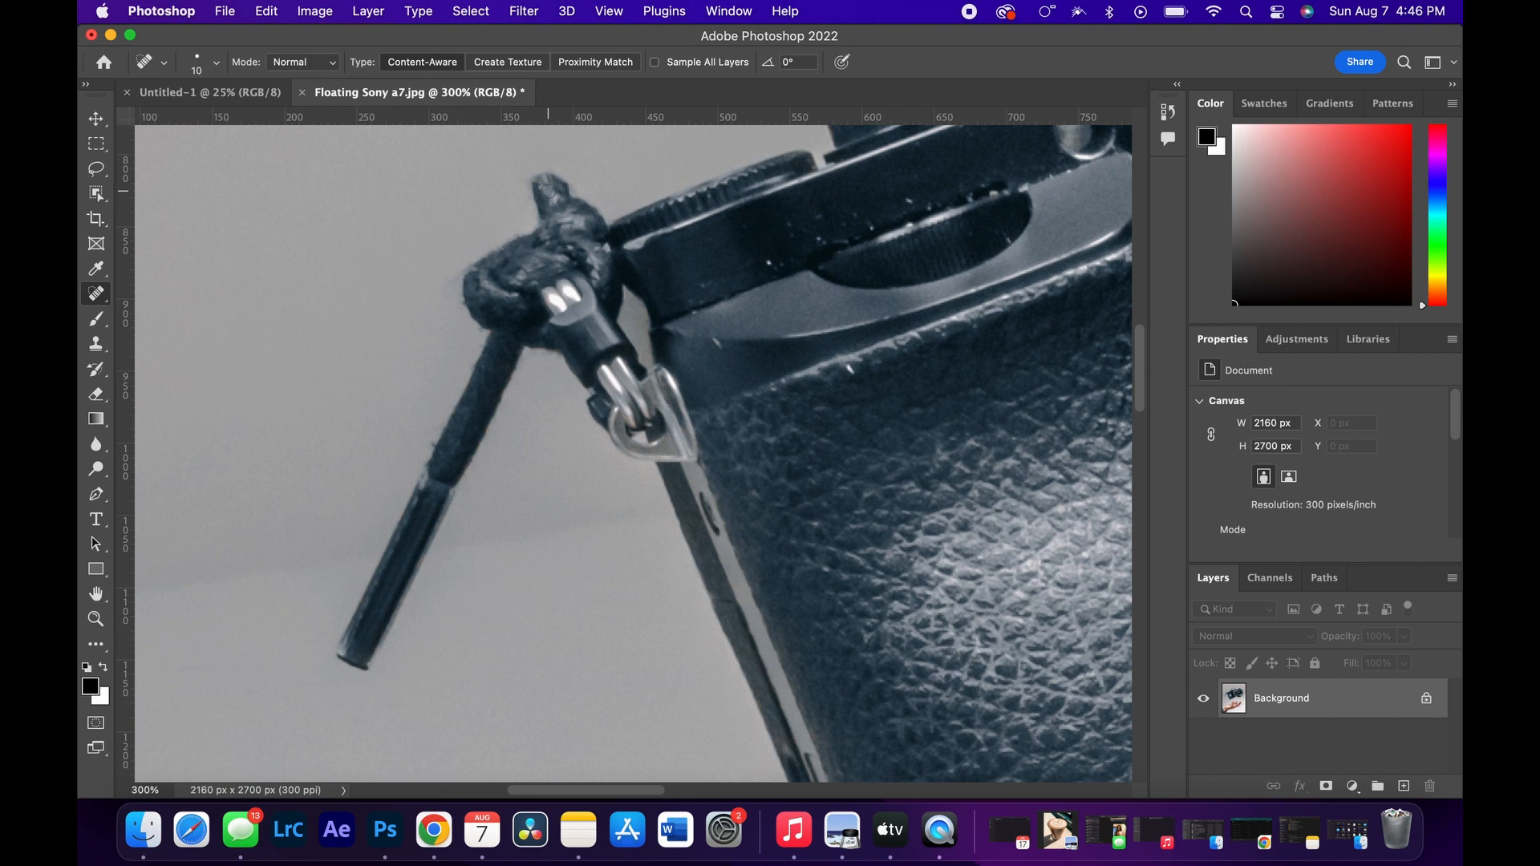
{"action": "key", "text": "bracketright"}
{"action": "key", "text": "bracketright"}
{"action": "key", "text": "bracketright"}
{"action": "key", "text": "bracketright"}
{"action": "key", "text": "bracketright"}
{"action": "key", "text": "bracketright"}
{"action": "key", "text": "bracketright"}
{"action": "left_click_drag", "start_coordinate": [355, 657], "coordinate": [395, 572]}
{"action": "left_click", "coordinate": [402, 585]}
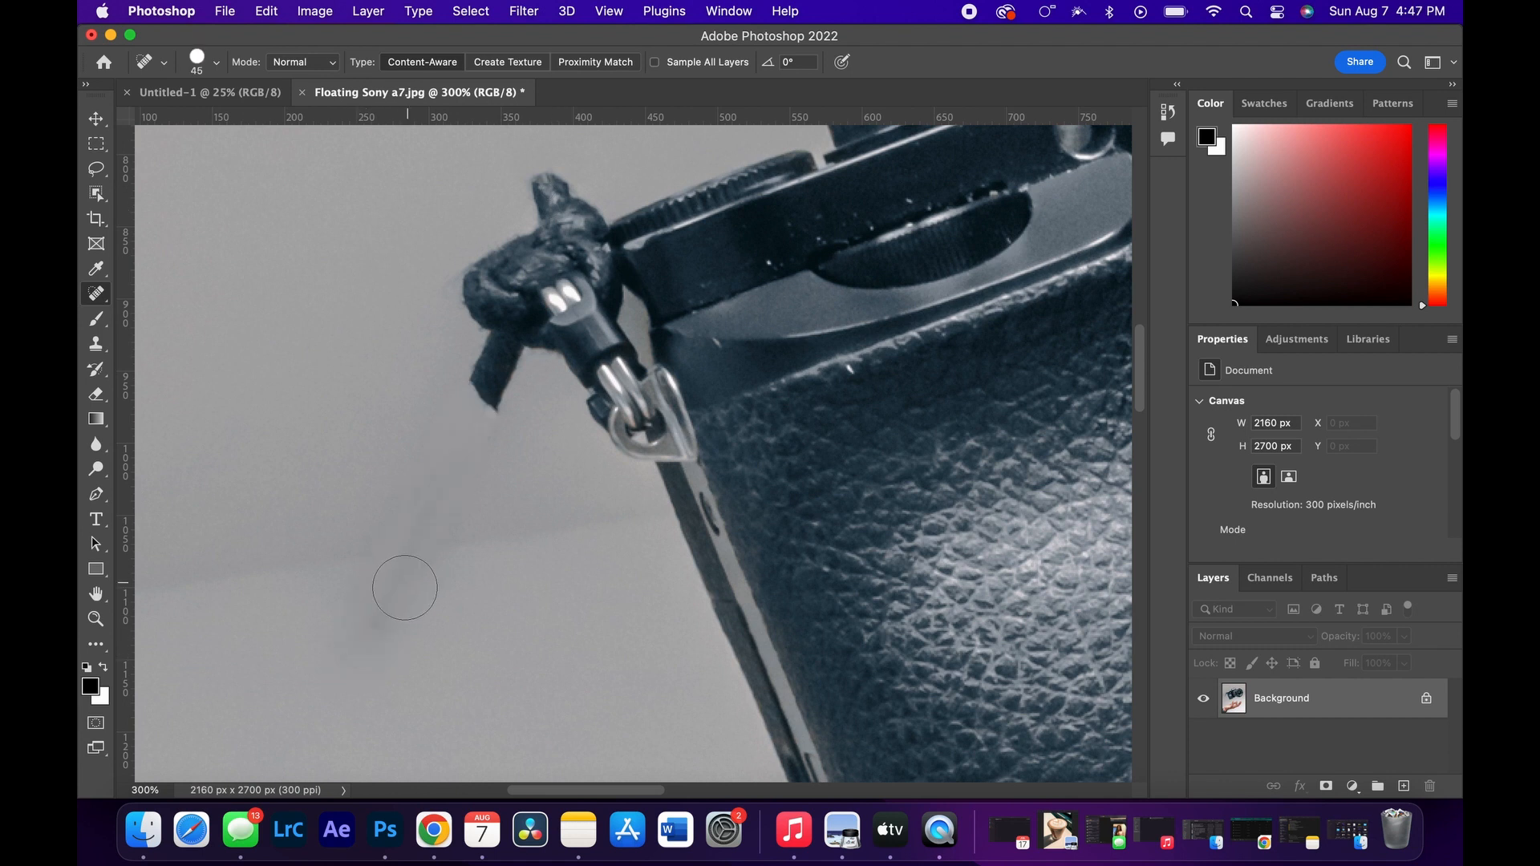
{"action": "left_click", "coordinate": [395, 602]}
{"action": "left_click", "coordinate": [383, 623]}
Step: Heal away the short cord stub directly beneath the strap knot
{"action": "left_click", "coordinate": [488, 391]}
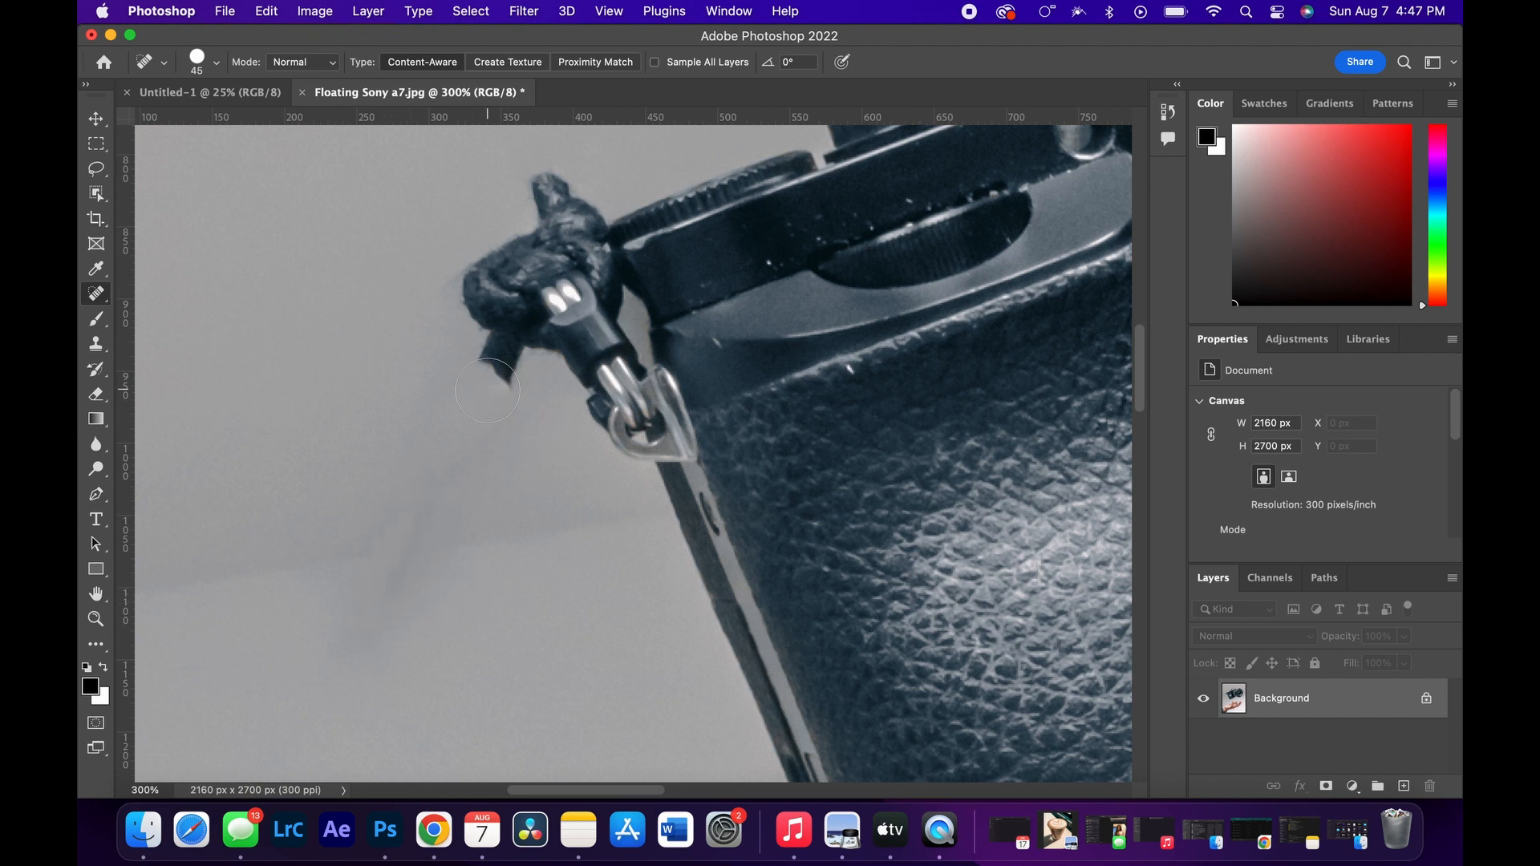
{"action": "left_click", "coordinate": [491, 373]}
{"action": "left_click", "coordinate": [497, 361]}
{"action": "left_click", "coordinate": [508, 365]}
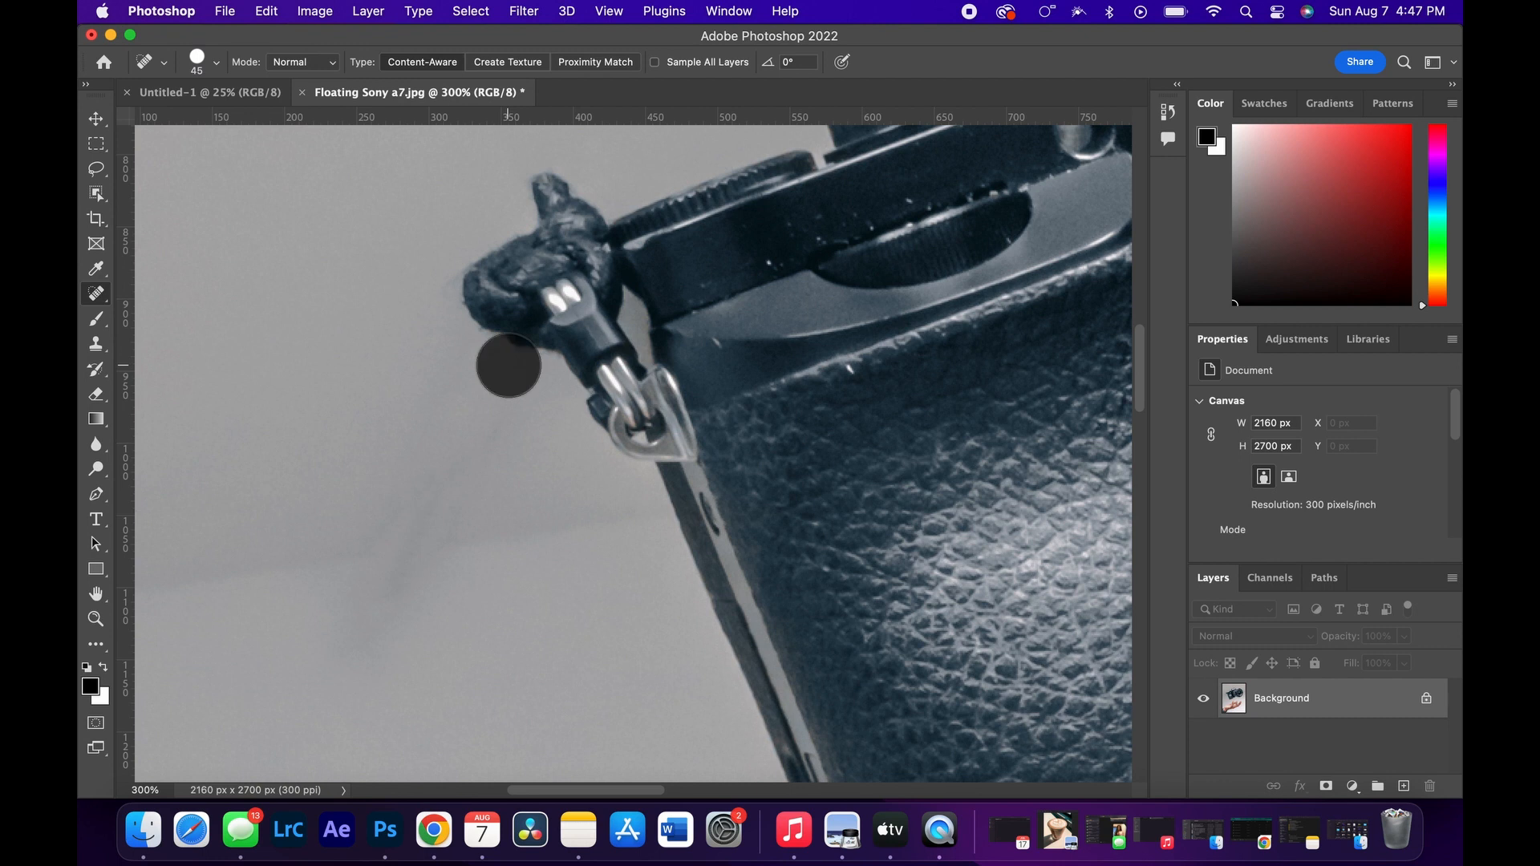
{"action": "left_click", "coordinate": [512, 366]}
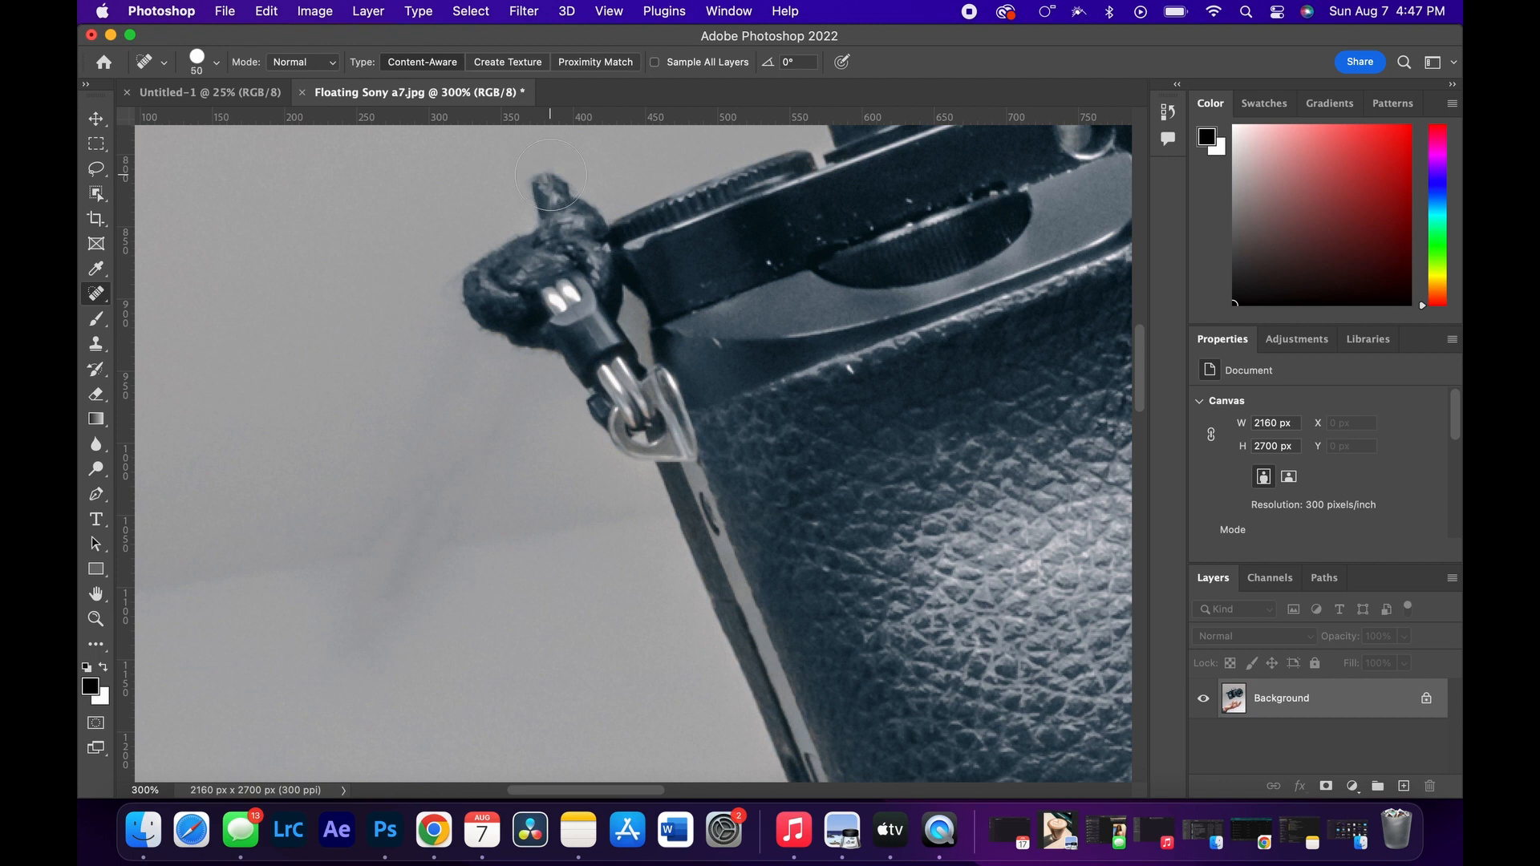
Step: Remove the cord end above the knot and trim the knot's upper edge, reducing the Spot Healing Brush to 15 pixels
{"action": "left_click", "coordinate": [553, 175]}
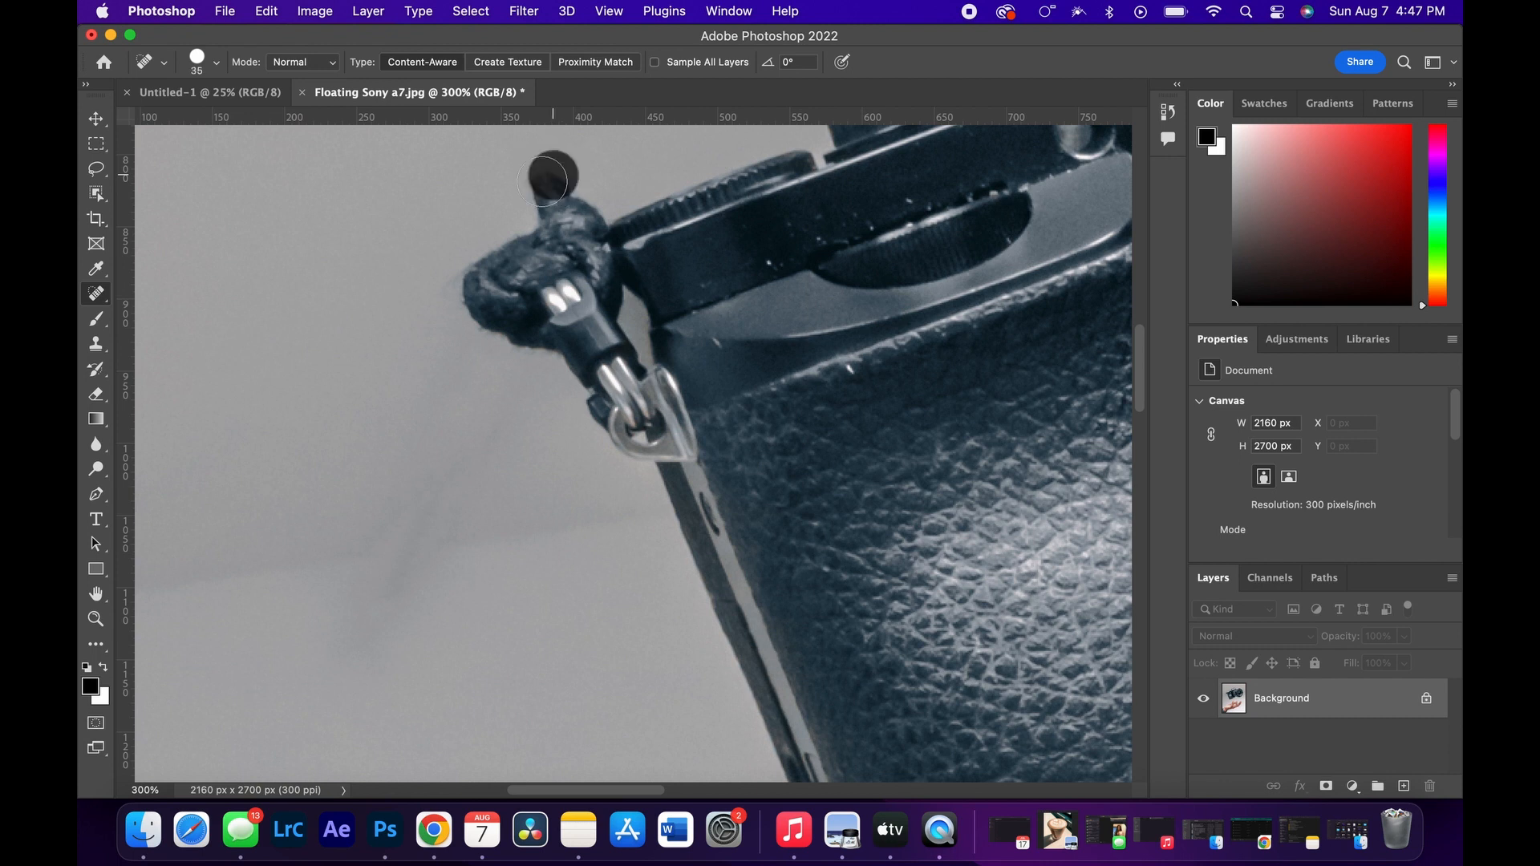
{"action": "key", "text": "bracketleft"}
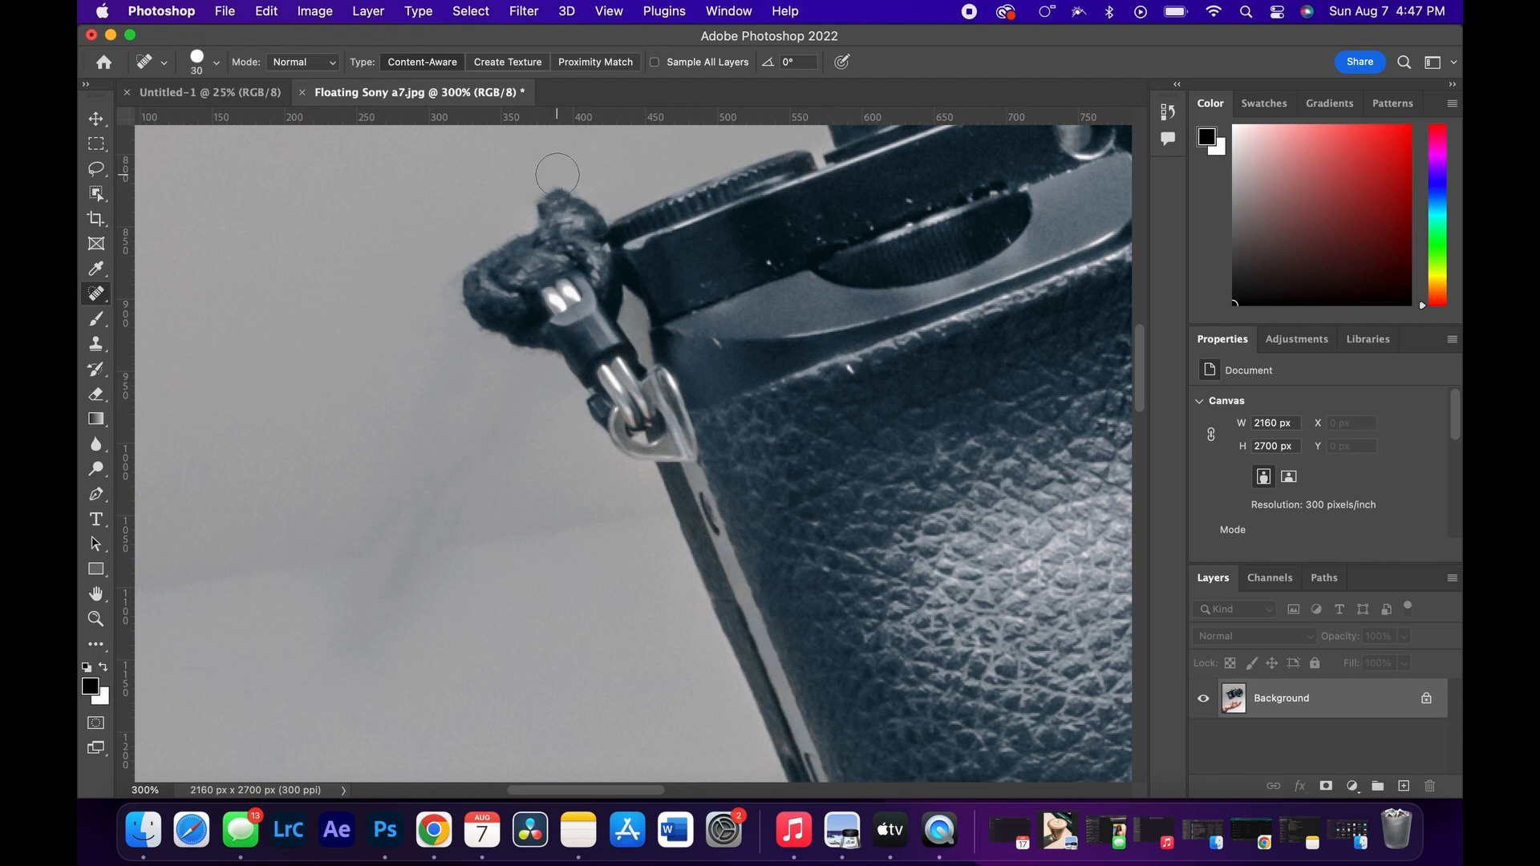
{"action": "mouse_move", "coordinate": [561, 177]}
{"action": "left_mouse_down"}
{"action": "mouse_move", "coordinate": [543, 197]}
{"action": "mouse_move", "coordinate": [574, 175]}
{"action": "mouse_move", "coordinate": [542, 205]}
{"action": "mouse_move", "coordinate": [596, 193]}
{"action": "mouse_move", "coordinate": [486, 262]}
{"action": "left_mouse_up"}
{"action": "key", "text": "bracketleft"}
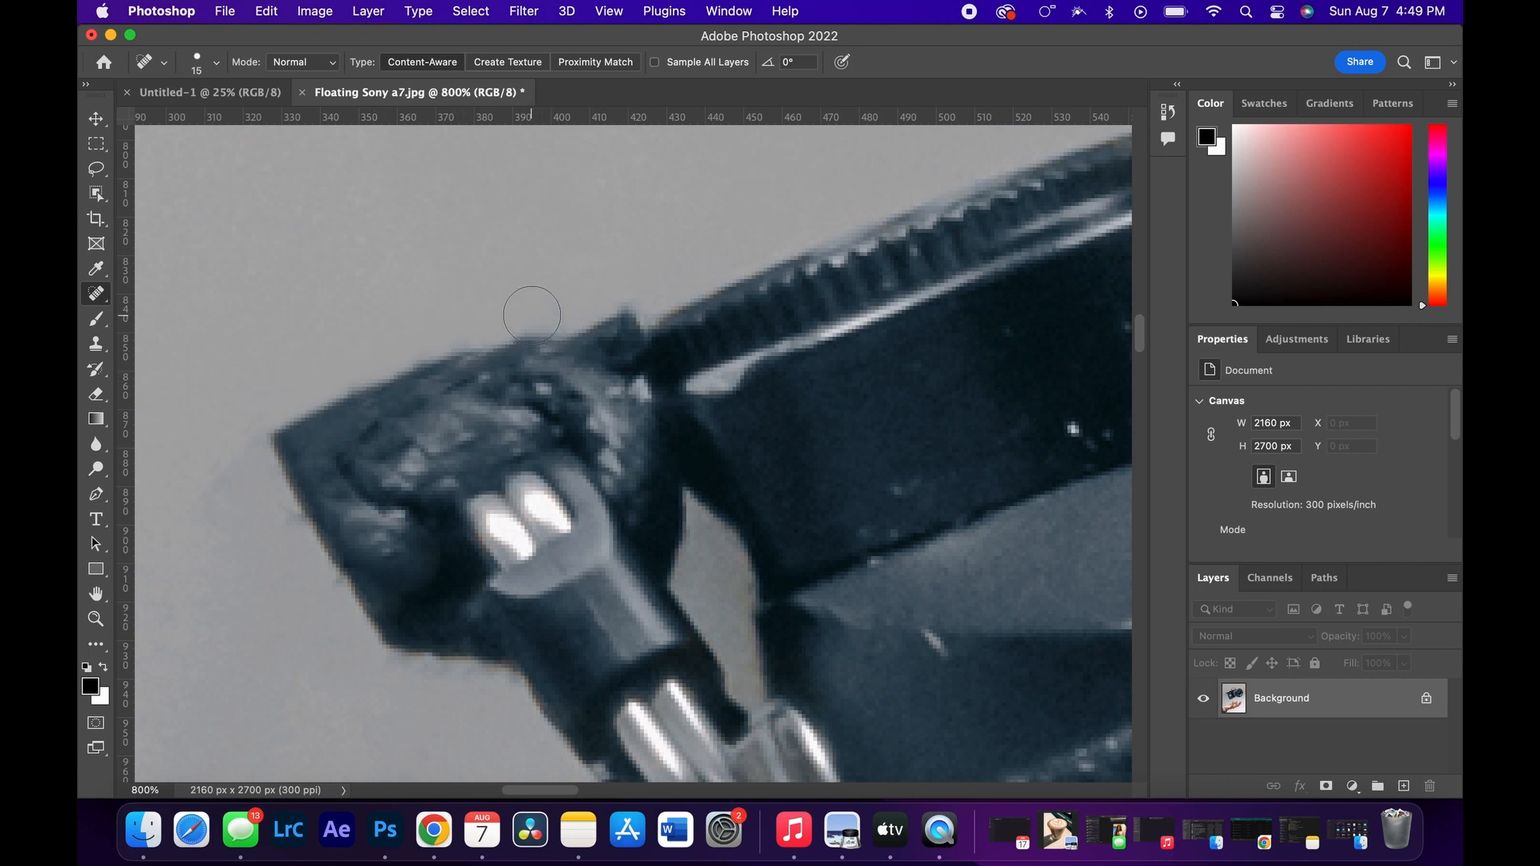
{"action": "left_click_drag", "start_coordinate": [532, 316], "coordinate": [409, 364]}
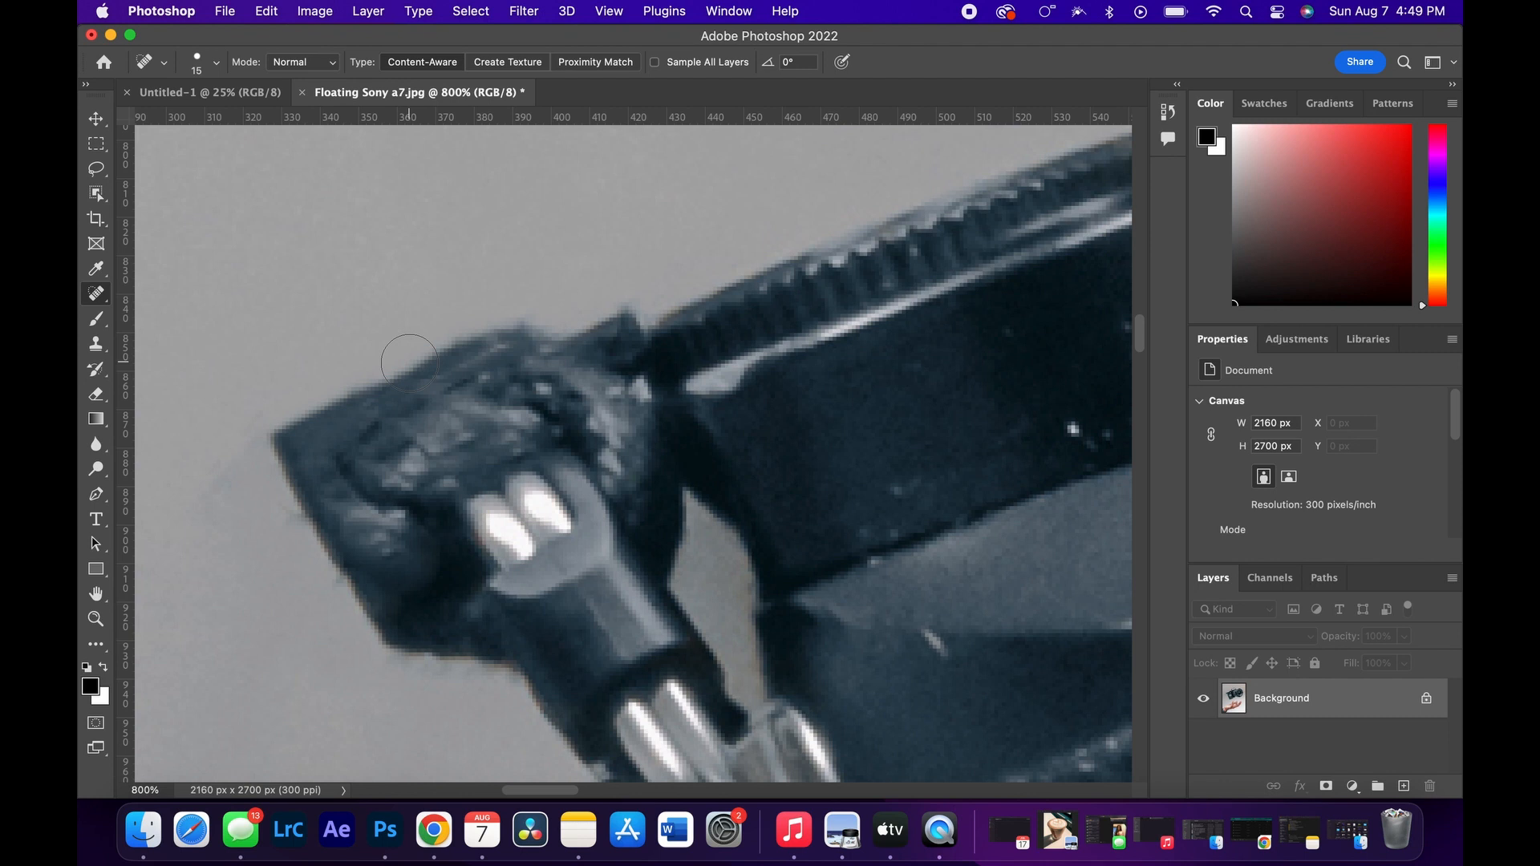
{"action": "left_click", "coordinate": [476, 326]}
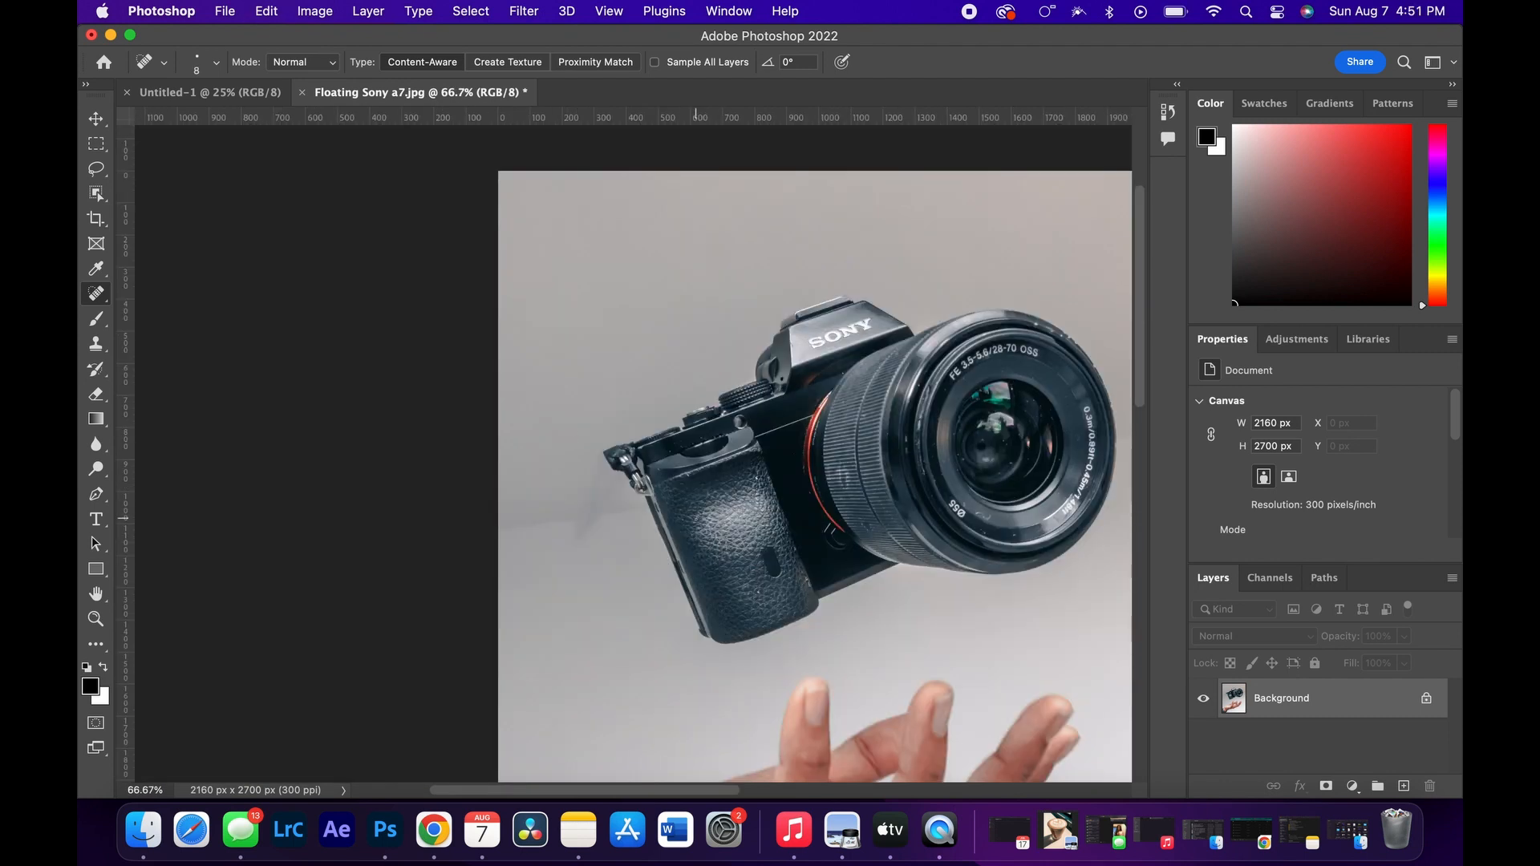
Step: Soften the knot's upper outer edge with the Blur tool at 50% strength and a 30-pixel brush
{"action": "scroll", "coordinate": [478, 555], "scroll_direction": "up", "scroll_amount": 5}
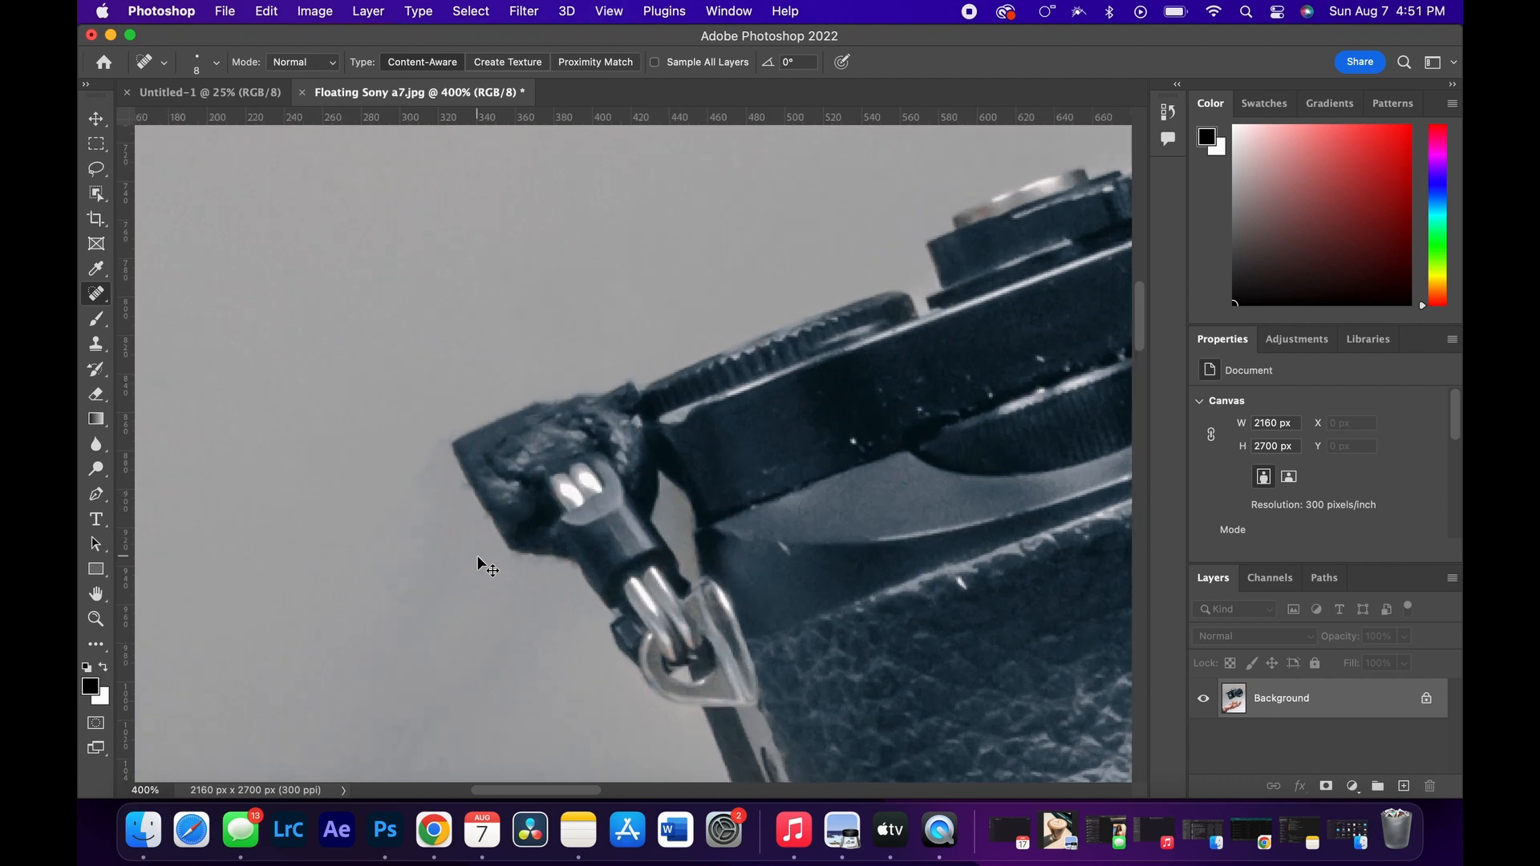
{"action": "left_click", "coordinate": [97, 445]}
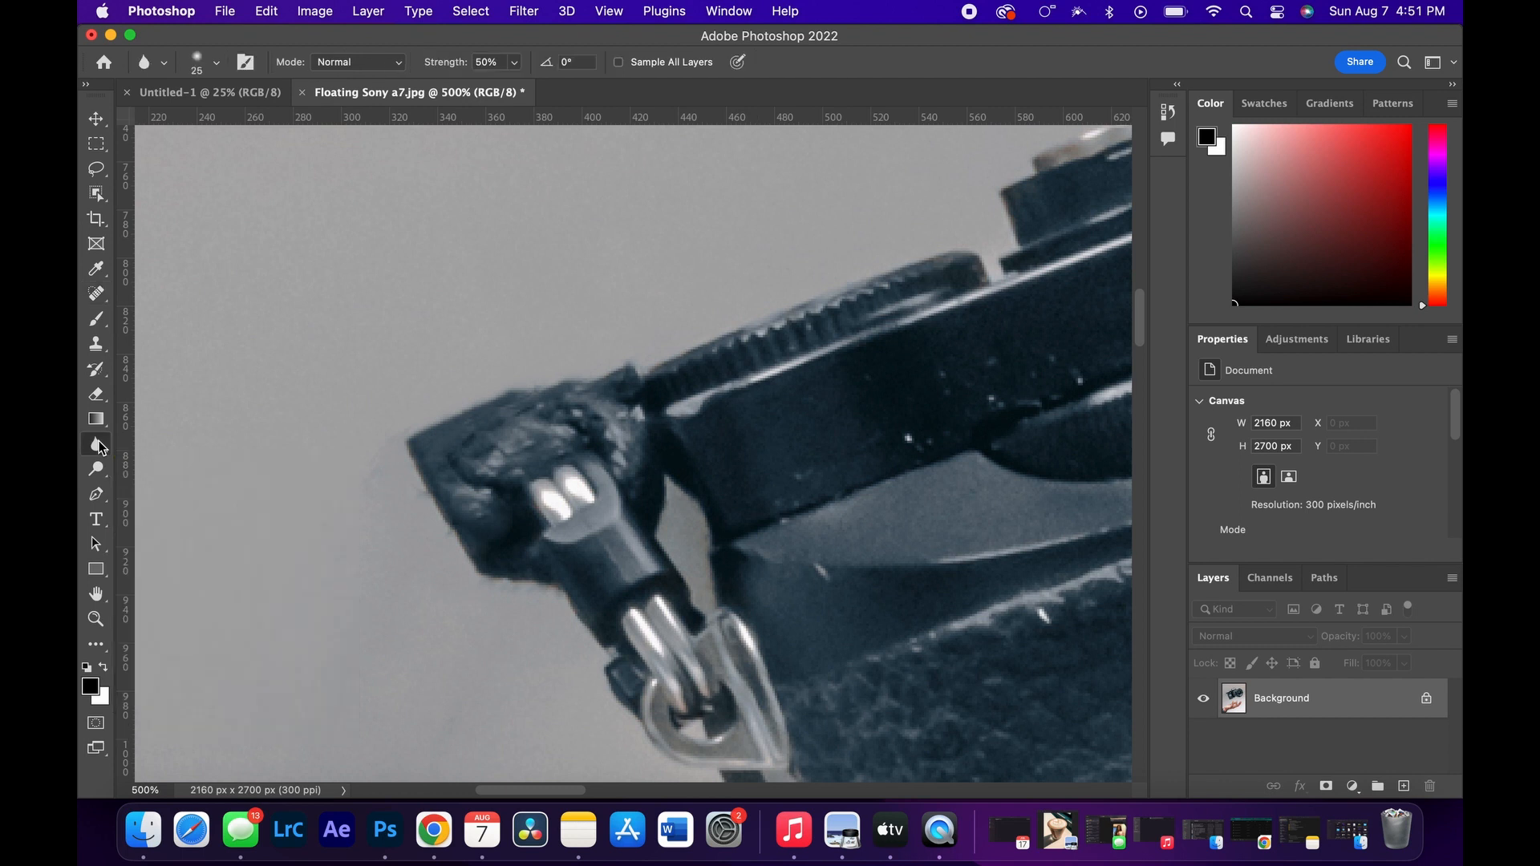
{"action": "left_click", "coordinate": [515, 63]}
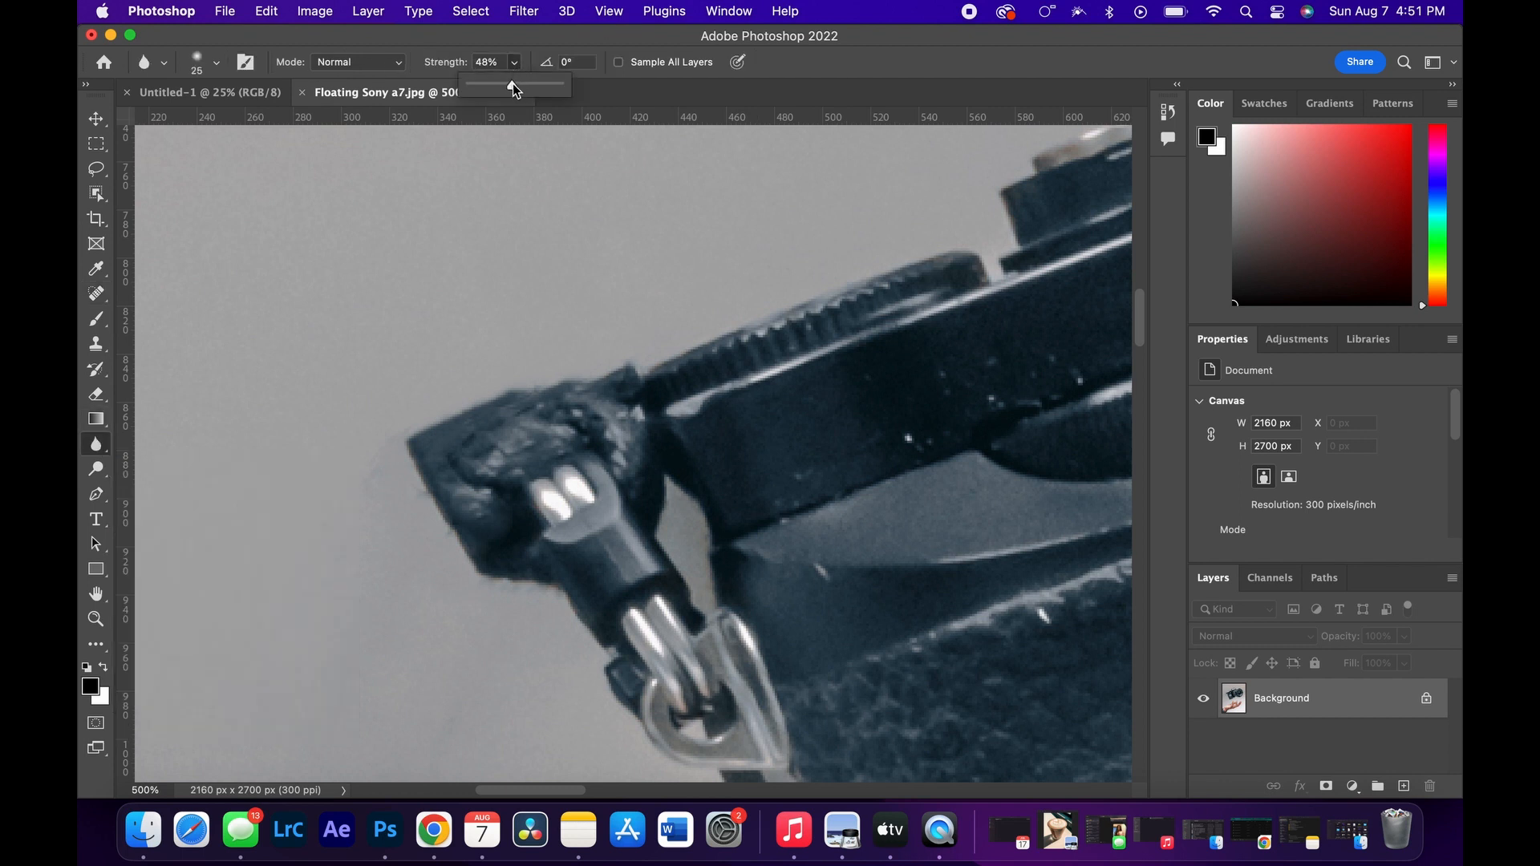
{"action": "left_click_drag", "start_coordinate": [513, 83], "coordinate": [515, 84]}
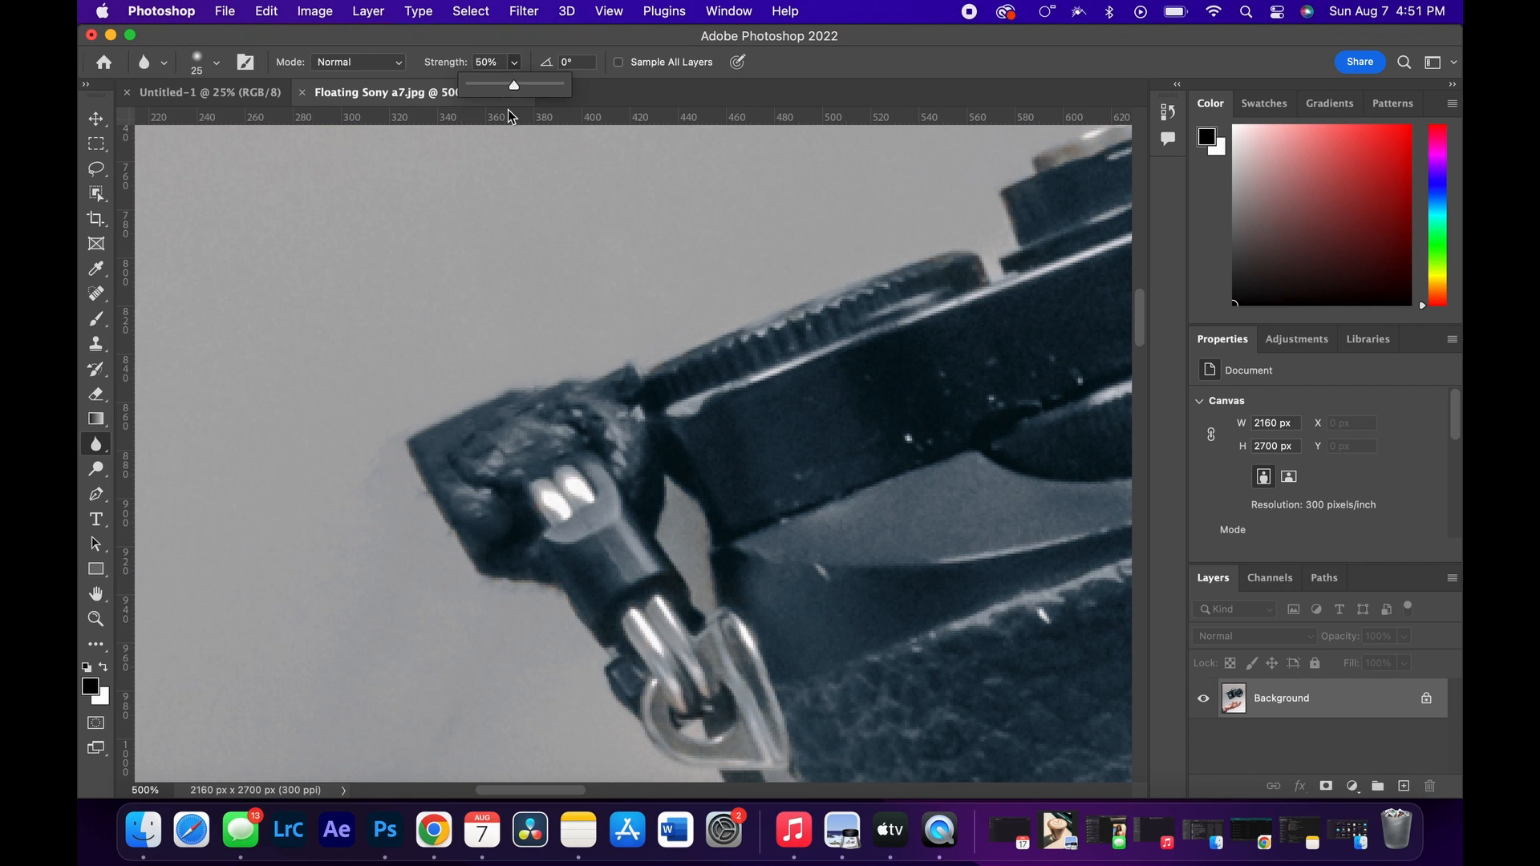
{"action": "left_click", "coordinate": [487, 386]}
{"action": "key", "text": "bracketright"}
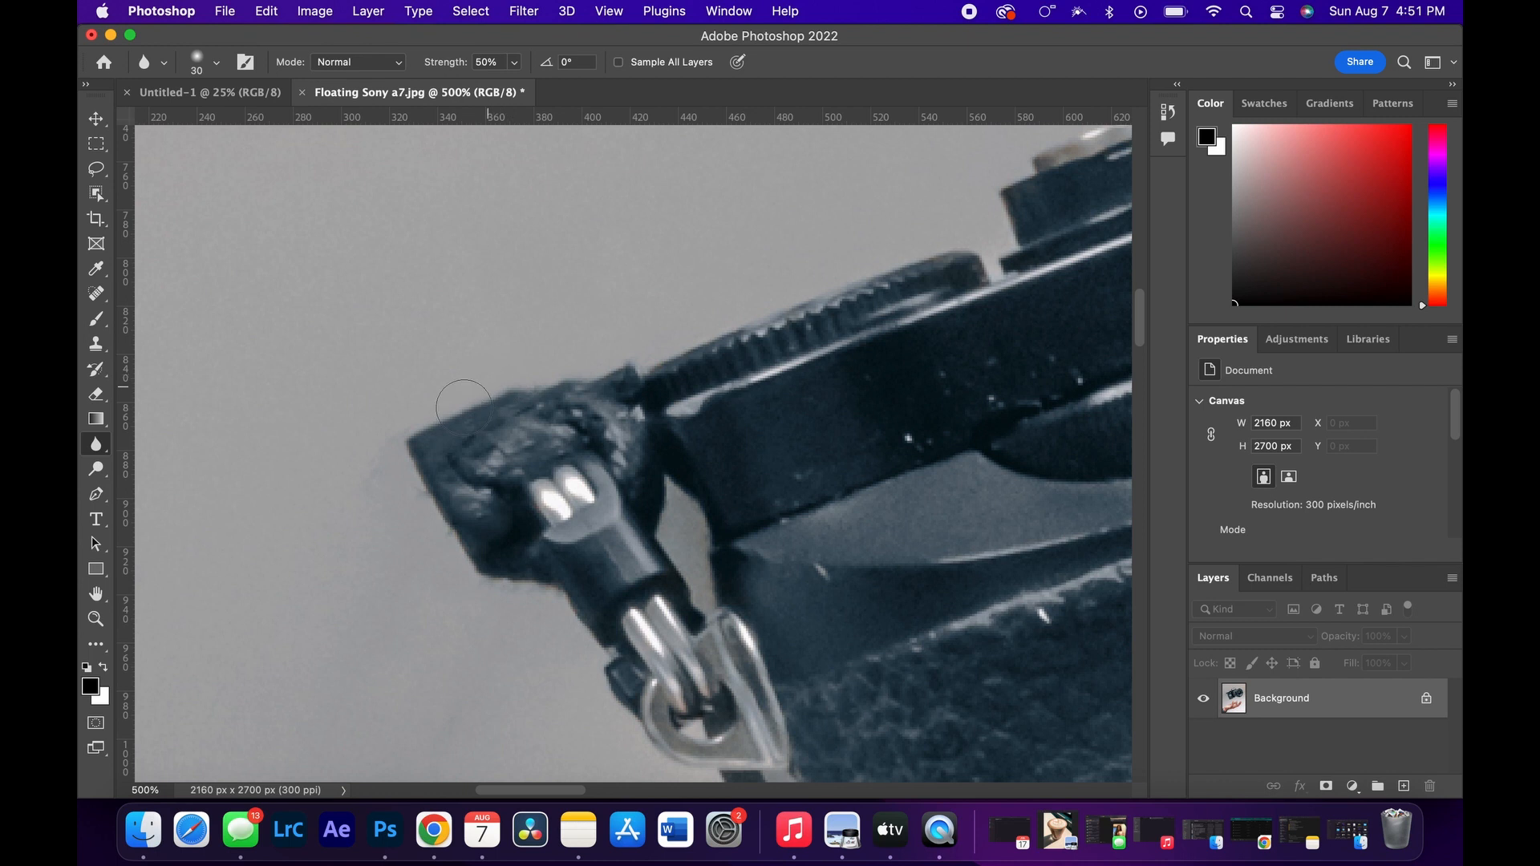
{"action": "mouse_move", "coordinate": [423, 437]}
{"action": "left_mouse_down"}
{"action": "mouse_move", "coordinate": [487, 469]}
{"action": "mouse_move", "coordinate": [509, 459]}
{"action": "mouse_move", "coordinate": [471, 469]}
{"action": "mouse_move", "coordinate": [543, 424]}
{"action": "mouse_move", "coordinate": [592, 417]}
{"action": "mouse_move", "coordinate": [540, 429]}
{"action": "mouse_move", "coordinate": [592, 431]}
{"action": "mouse_move", "coordinate": [528, 428]}
{"action": "mouse_move", "coordinate": [465, 484]}
{"action": "mouse_move", "coordinate": [481, 535]}
{"action": "mouse_move", "coordinate": [494, 535]}
{"action": "mouse_move", "coordinate": [466, 500]}
{"action": "mouse_move", "coordinate": [533, 433]}
{"action": "mouse_move", "coordinate": [587, 447]}
{"action": "mouse_move", "coordinate": [574, 429]}
{"action": "mouse_move", "coordinate": [625, 467]}
{"action": "mouse_move", "coordinate": [575, 424]}
{"action": "mouse_move", "coordinate": [502, 427]}
{"action": "mouse_move", "coordinate": [488, 450]}
{"action": "mouse_move", "coordinate": [562, 410]}
{"action": "mouse_move", "coordinate": [591, 409]}
{"action": "mouse_move", "coordinate": [621, 448]}
{"action": "mouse_move", "coordinate": [583, 421]}
{"action": "mouse_move", "coordinate": [493, 461]}
{"action": "left_mouse_up"}
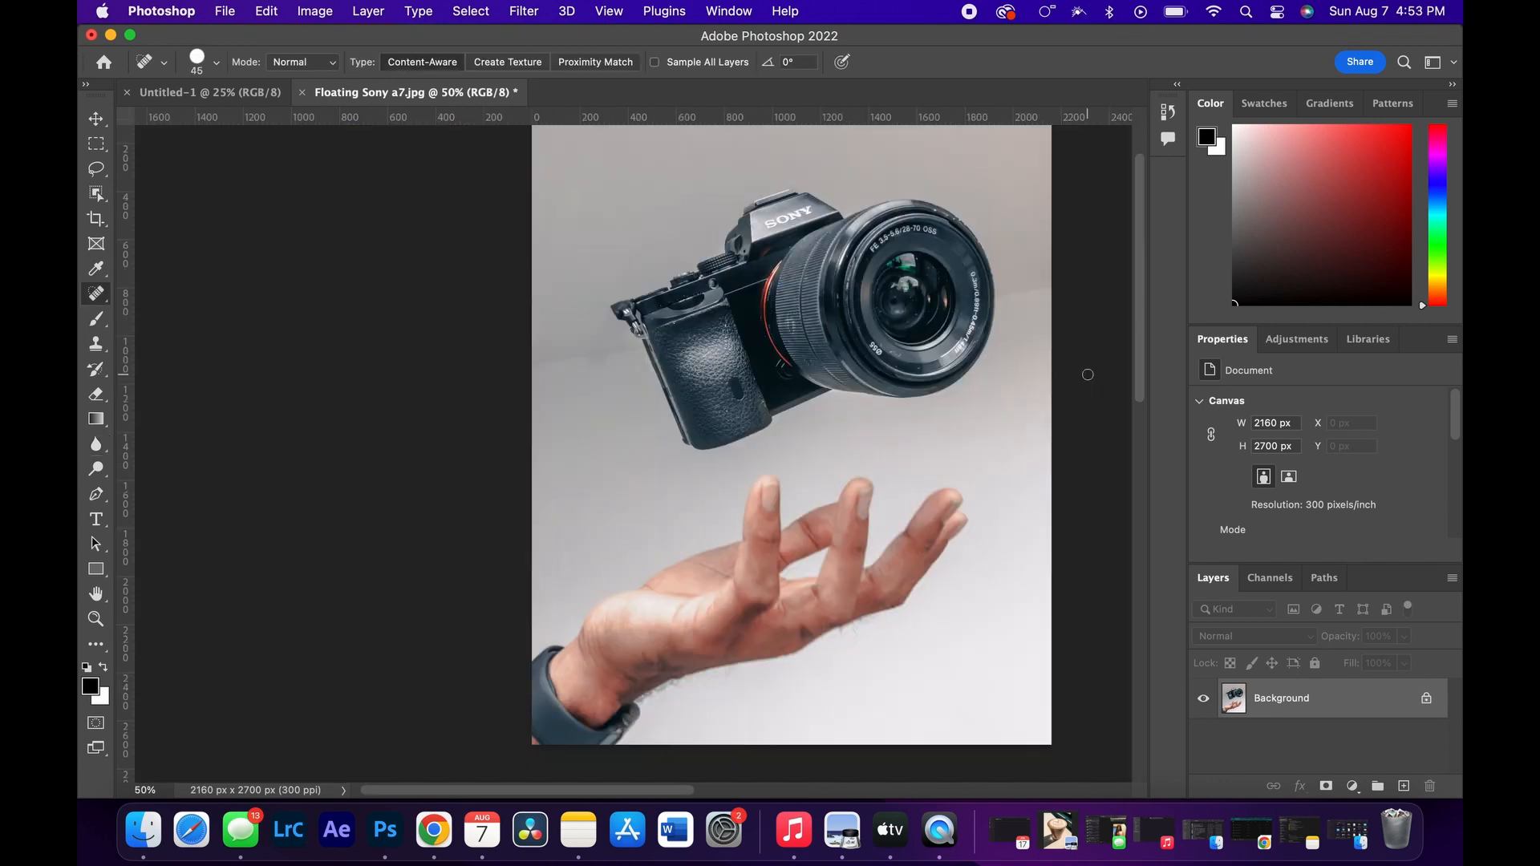
{"action": "key", "text": "super+equal"}
{"action": "scroll", "coordinate": [1088, 375], "scroll_direction": "right", "scroll_amount": 4}
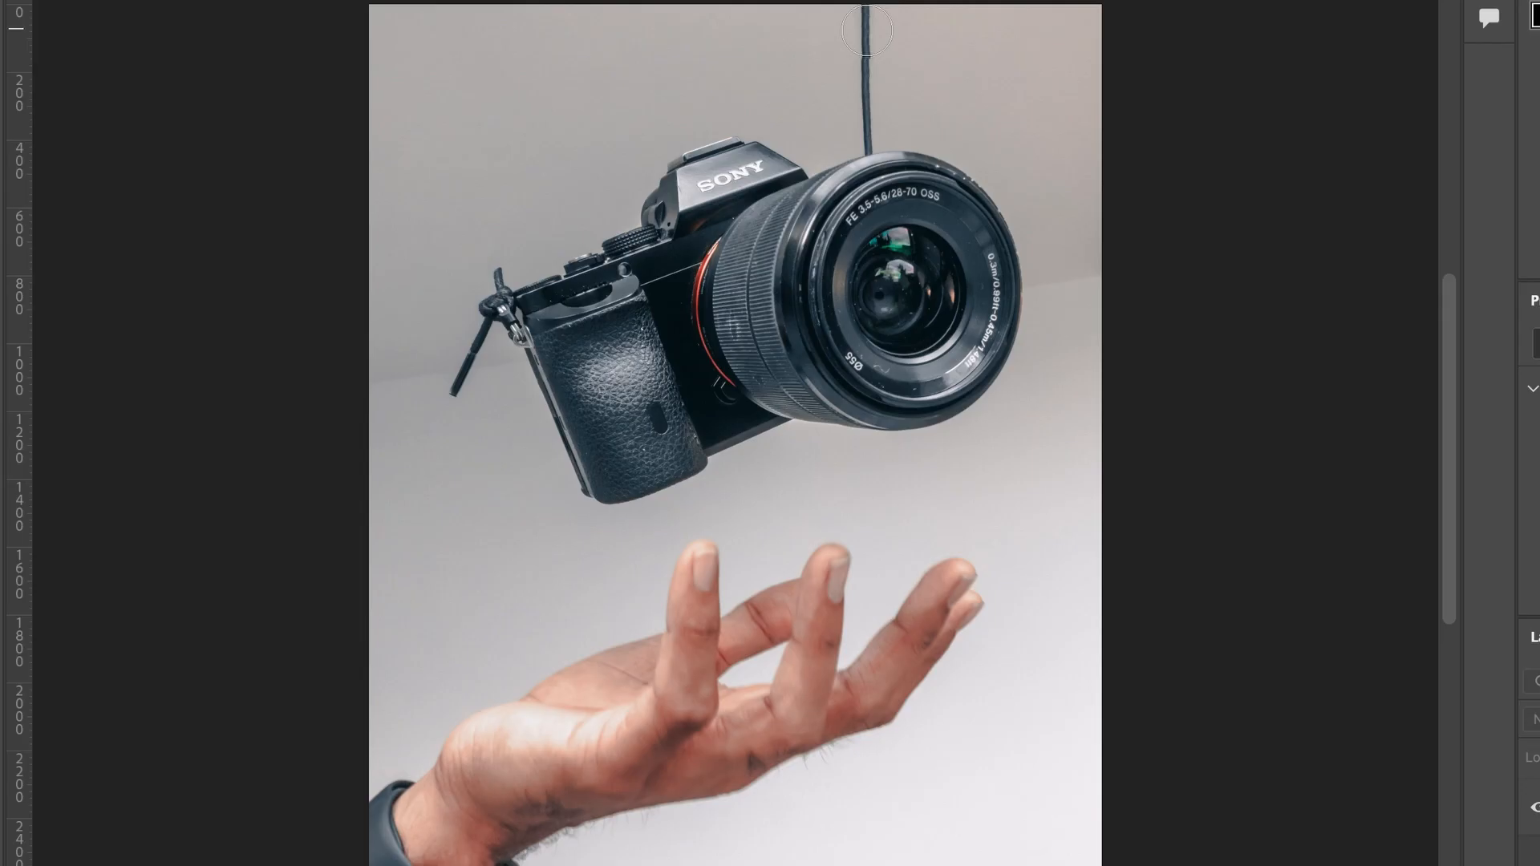
{"action": "left_click_drag", "start_coordinate": [866, 31], "coordinate": [867, 112]}
{"action": "left_click_drag", "start_coordinate": [867, 92], "coordinate": [868, 130]}
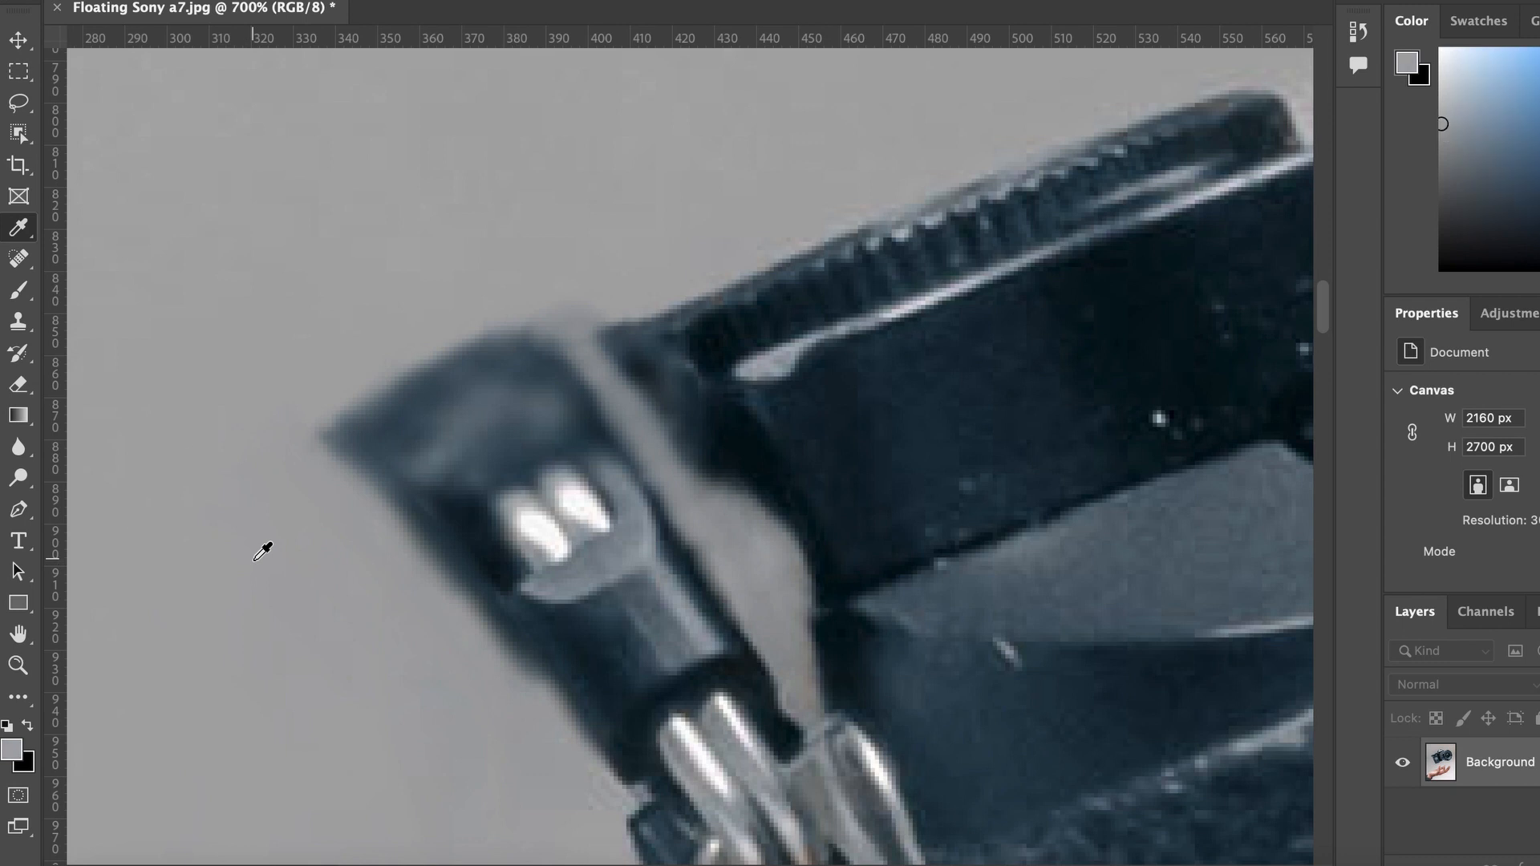
Step: Activate the Brush tool for painting around the strap fitting with the sampled gray background color
{"action": "left_click", "coordinate": [18, 290]}
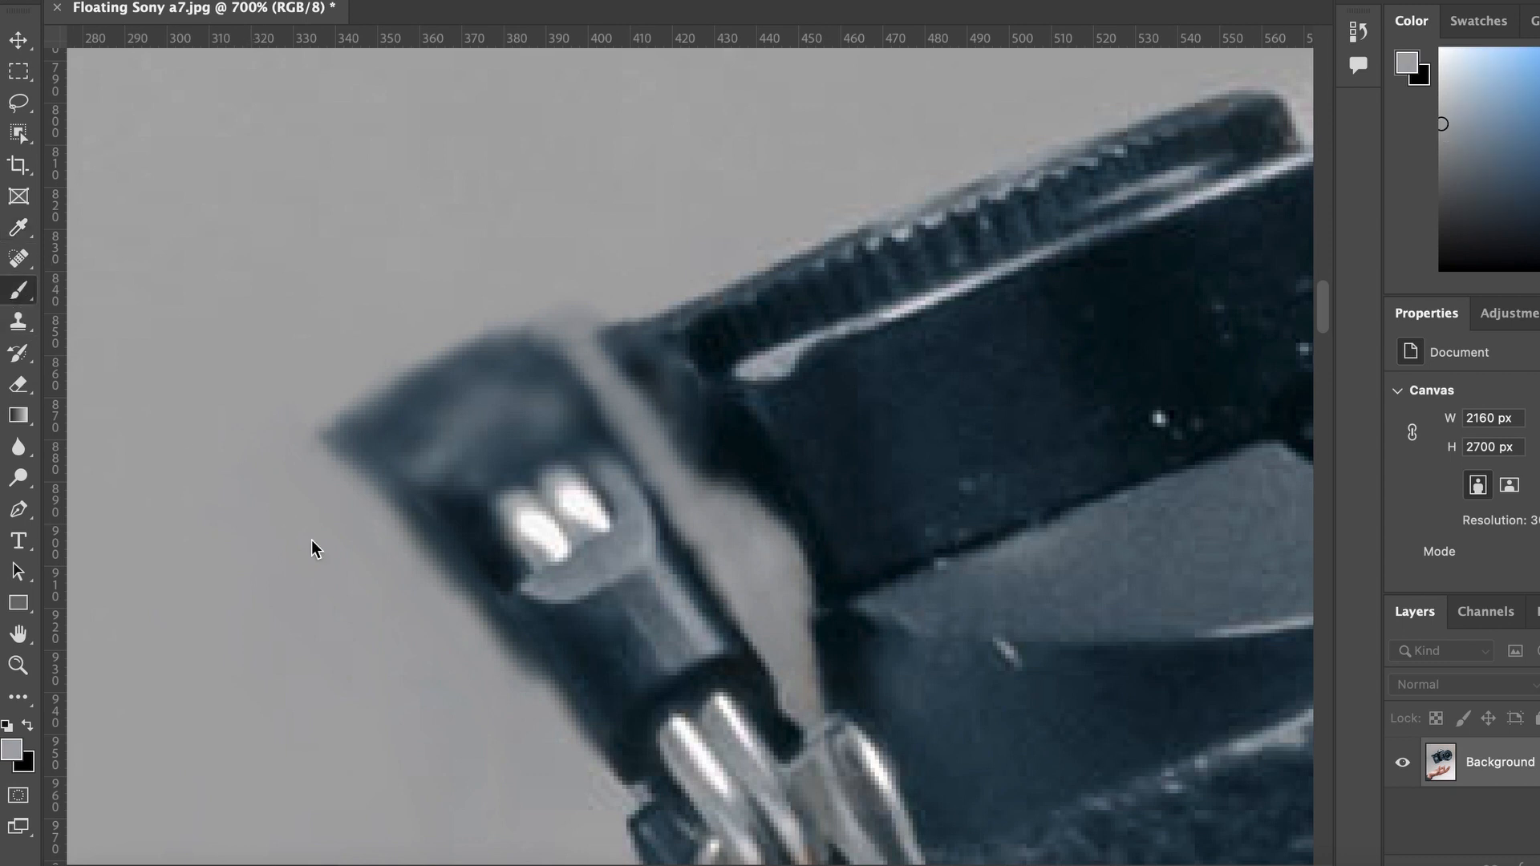